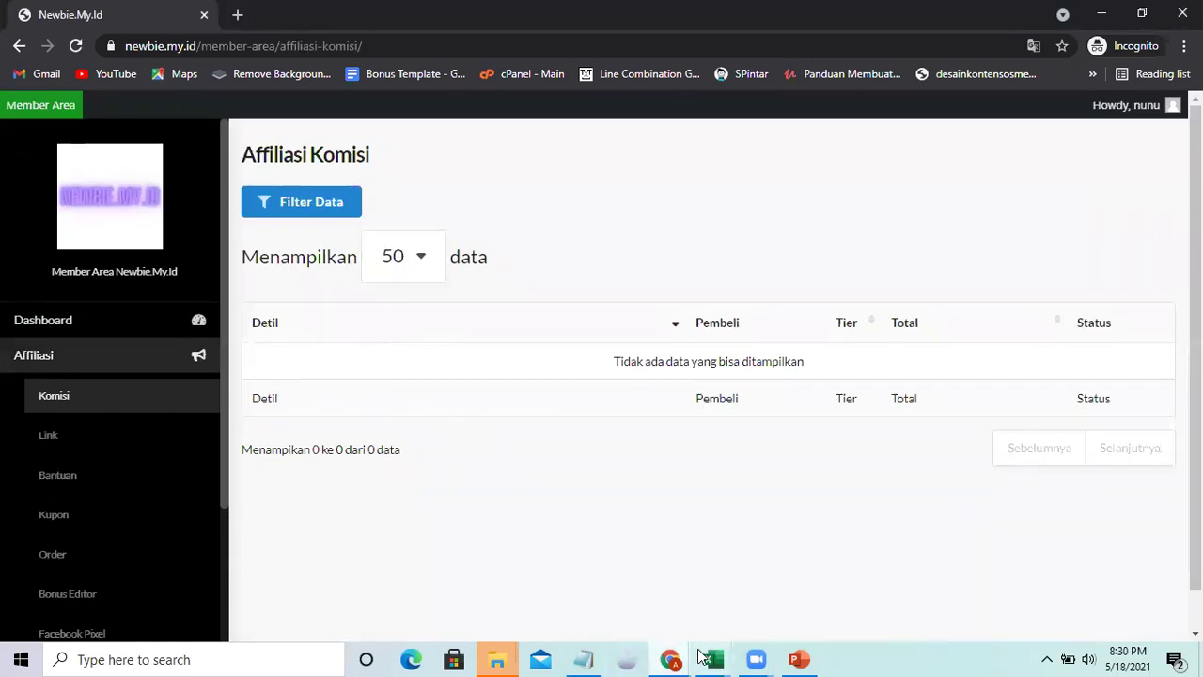
Switch to the admin browser window and open Sejoli's Penjualan page to review the order list.
click(670, 659)
click(585, 604)
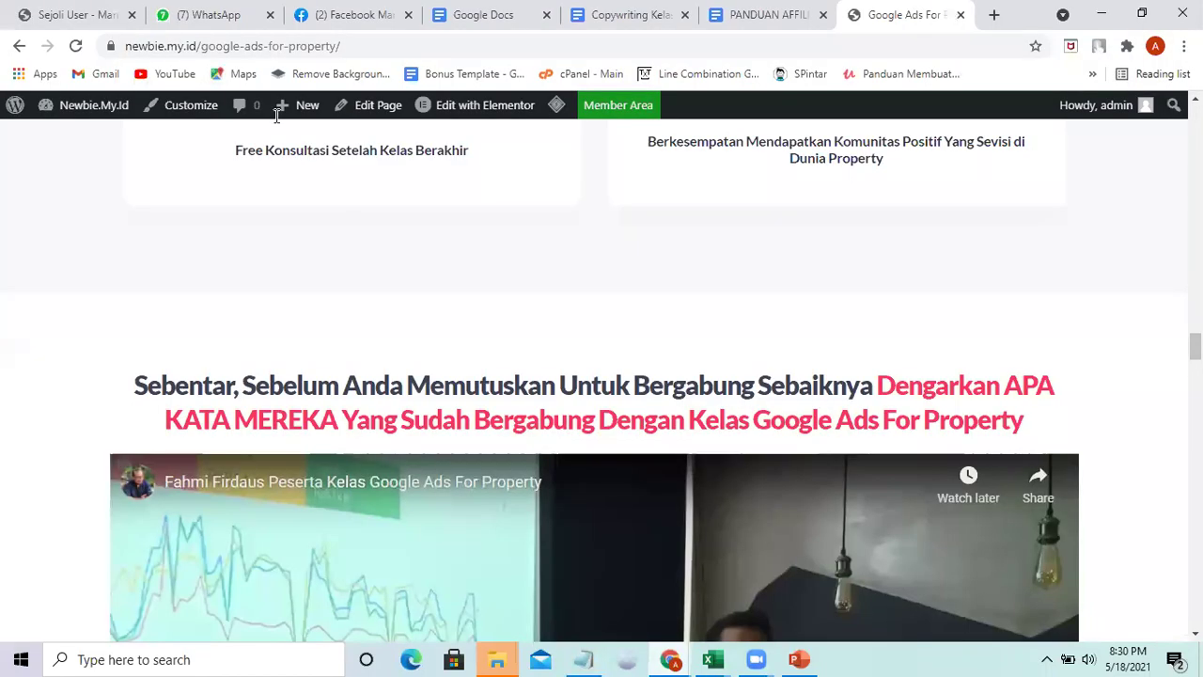
click(52, 18)
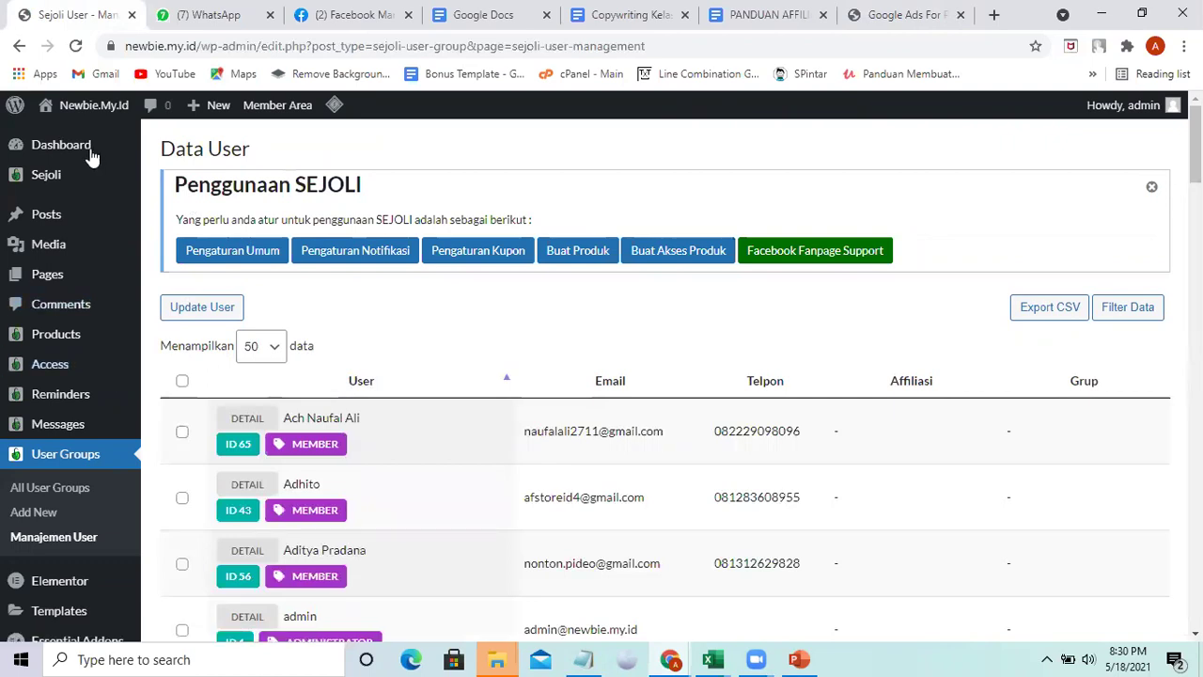
mouse_move(87, 180)
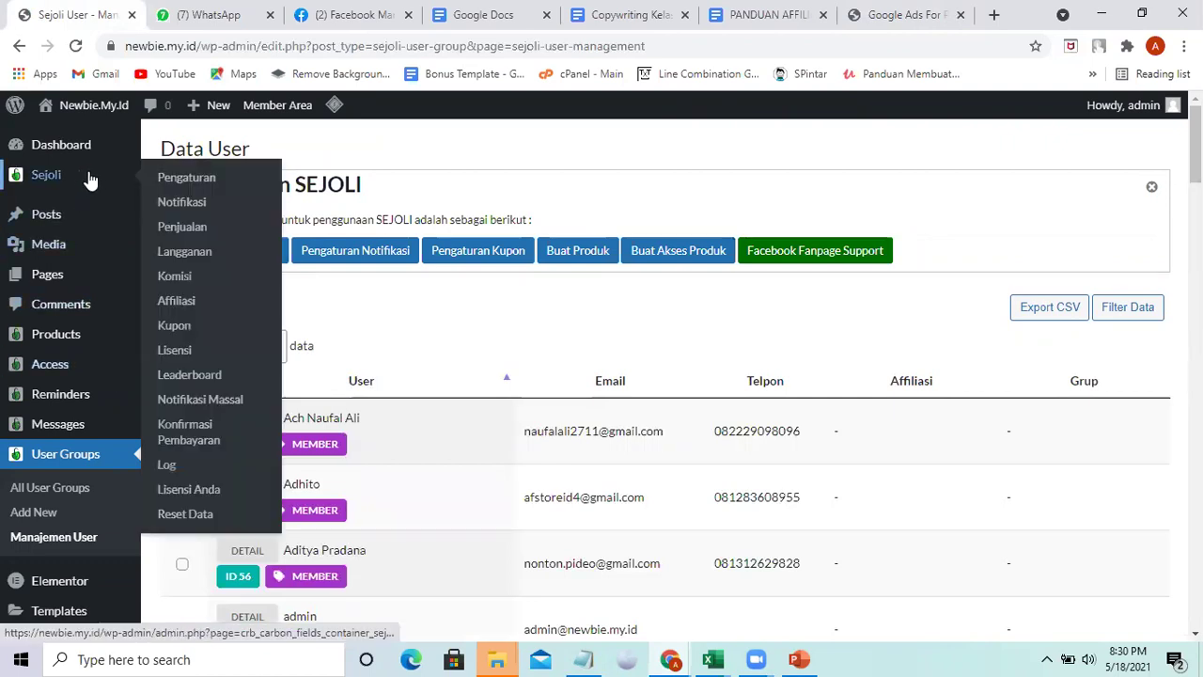
click(190, 229)
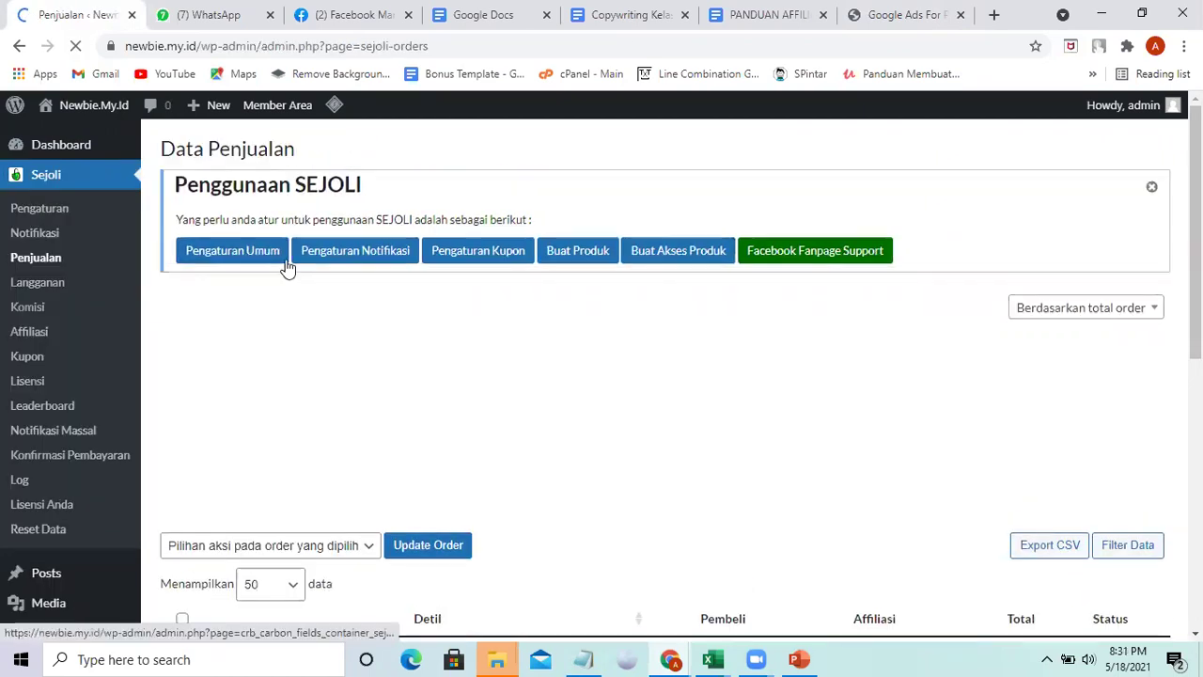
scroll(375, 349, down, 4)
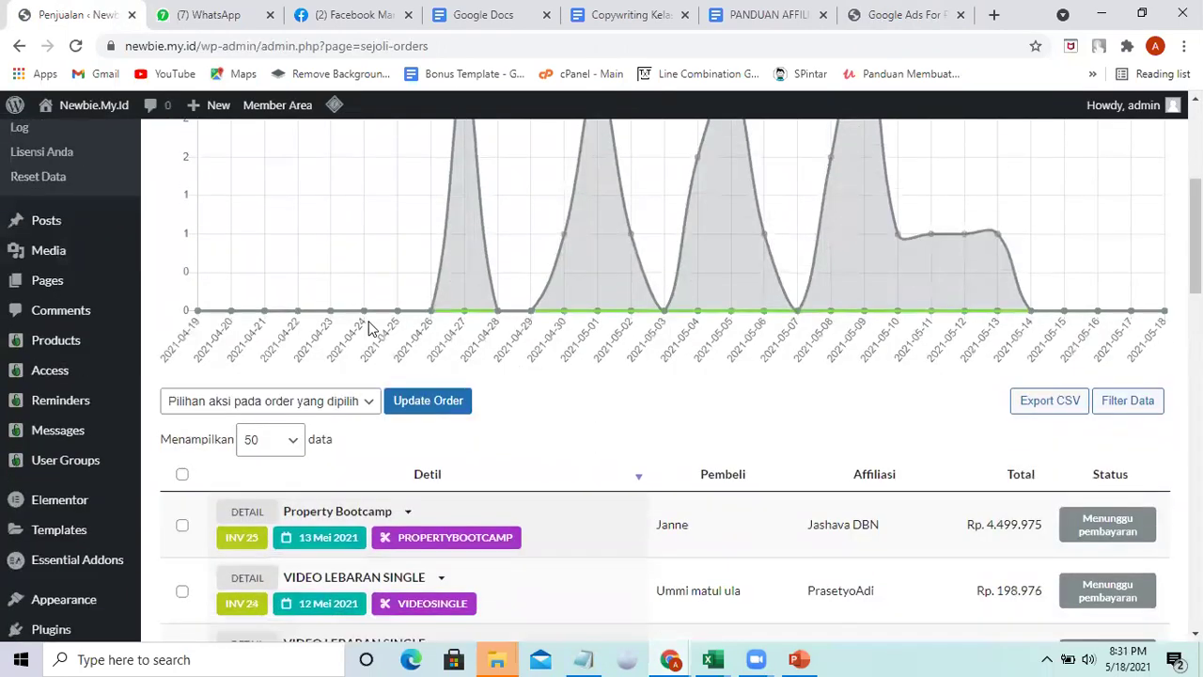
scroll(368, 327, down, 1)
scroll(365, 326, down, 2)
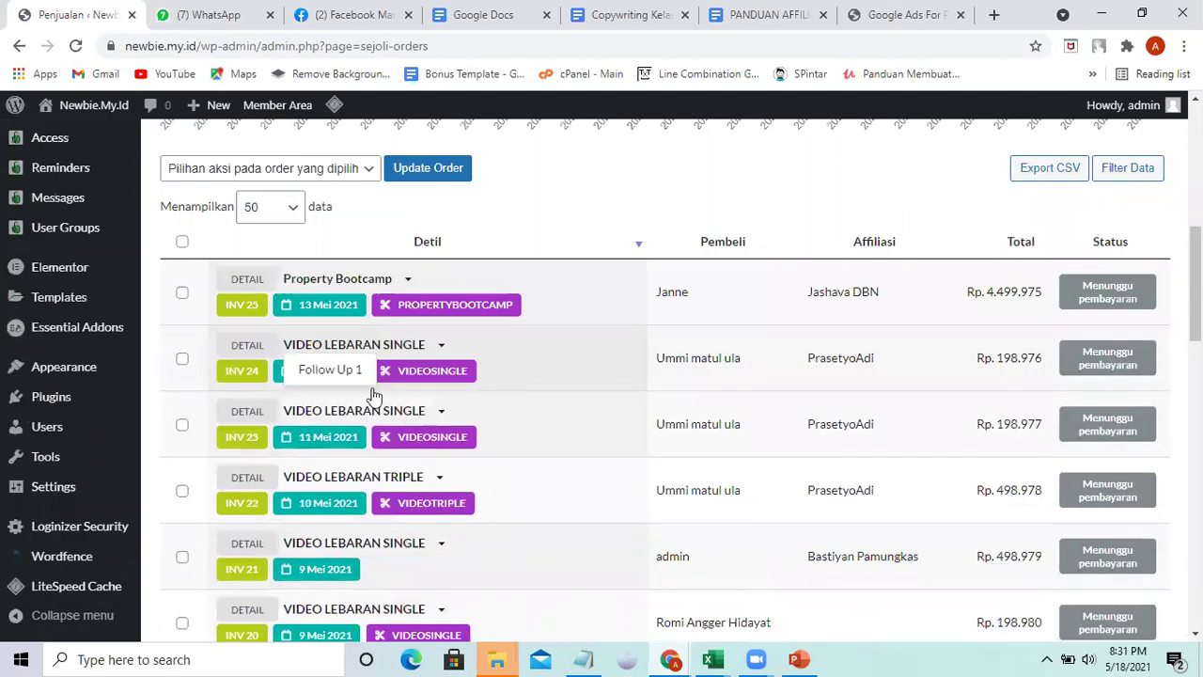
scroll(714, 389, up, 1)
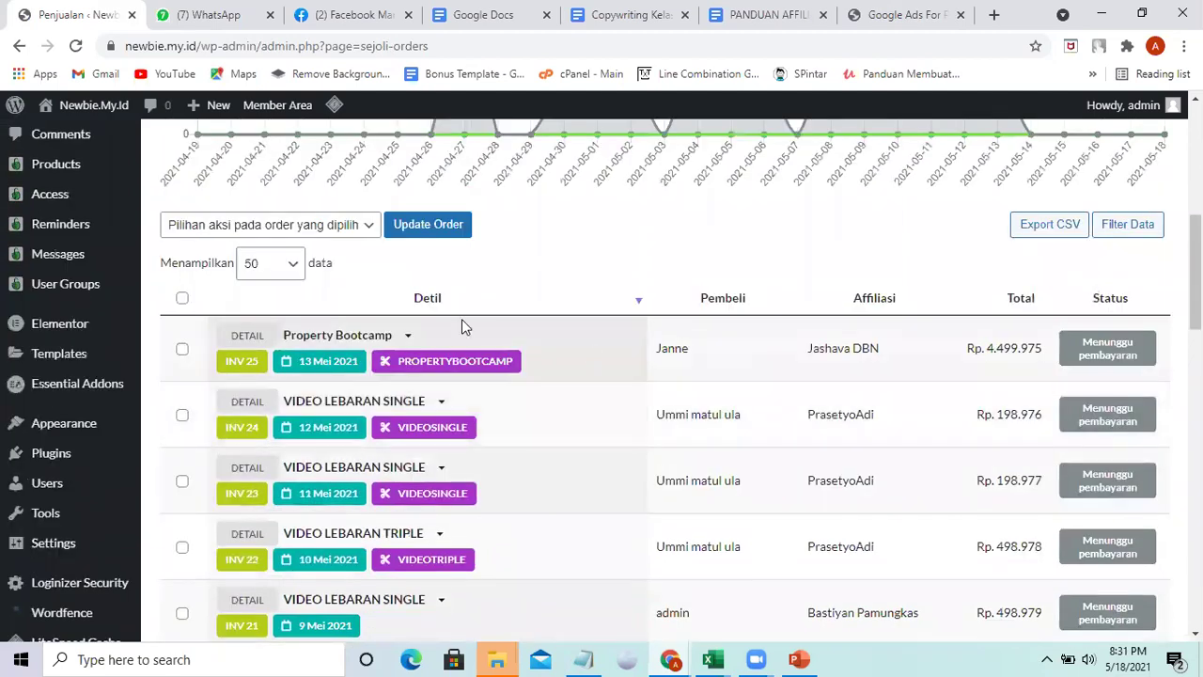
scroll(782, 325, down, 1)
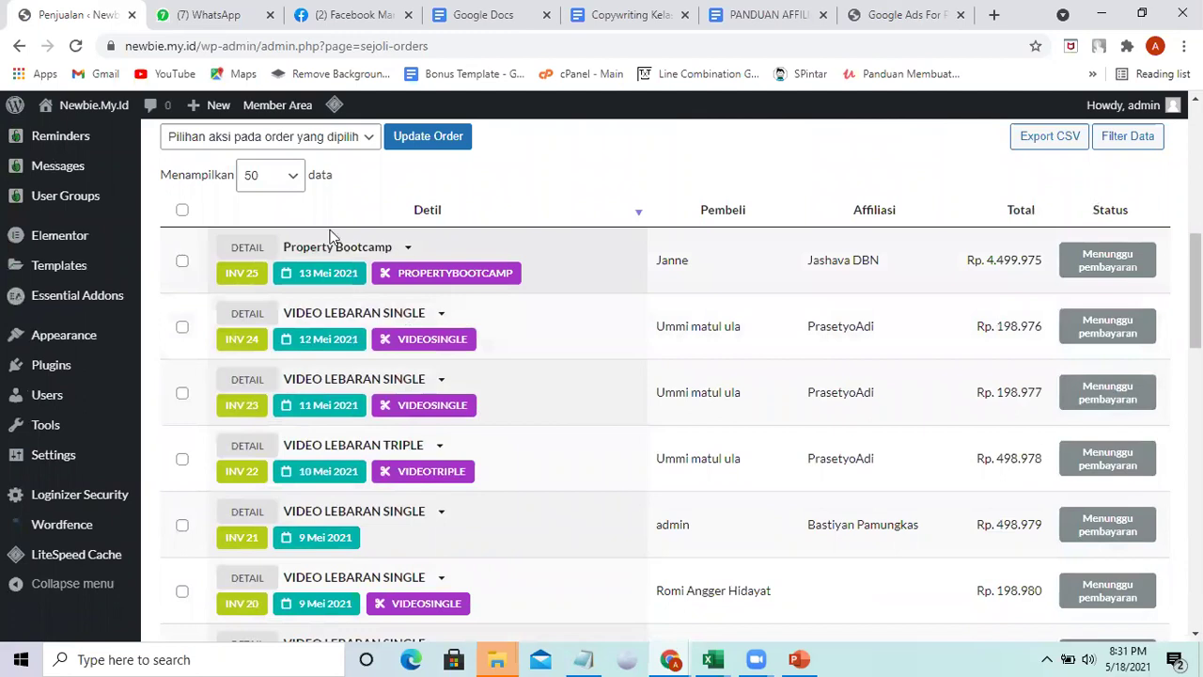
View the details of the 13 Mei 2021 Property Bootcamp order, highlight the buyer's contact information, and close the details.
click(245, 249)
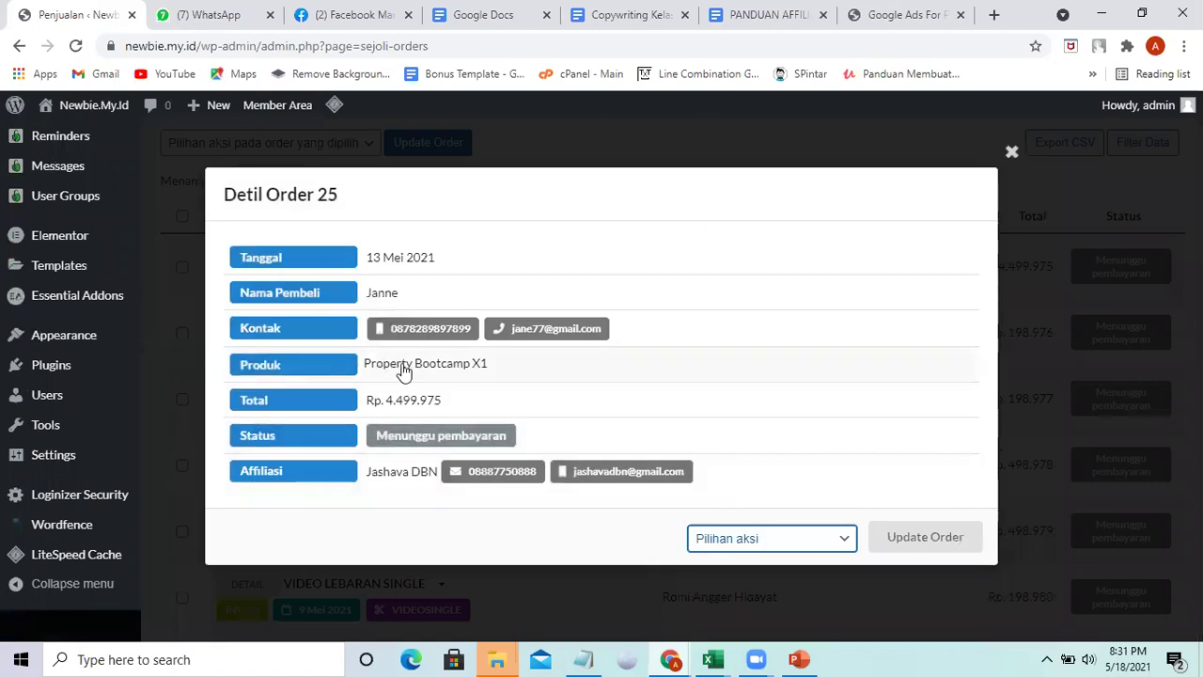
drag(391, 328, 630, 337)
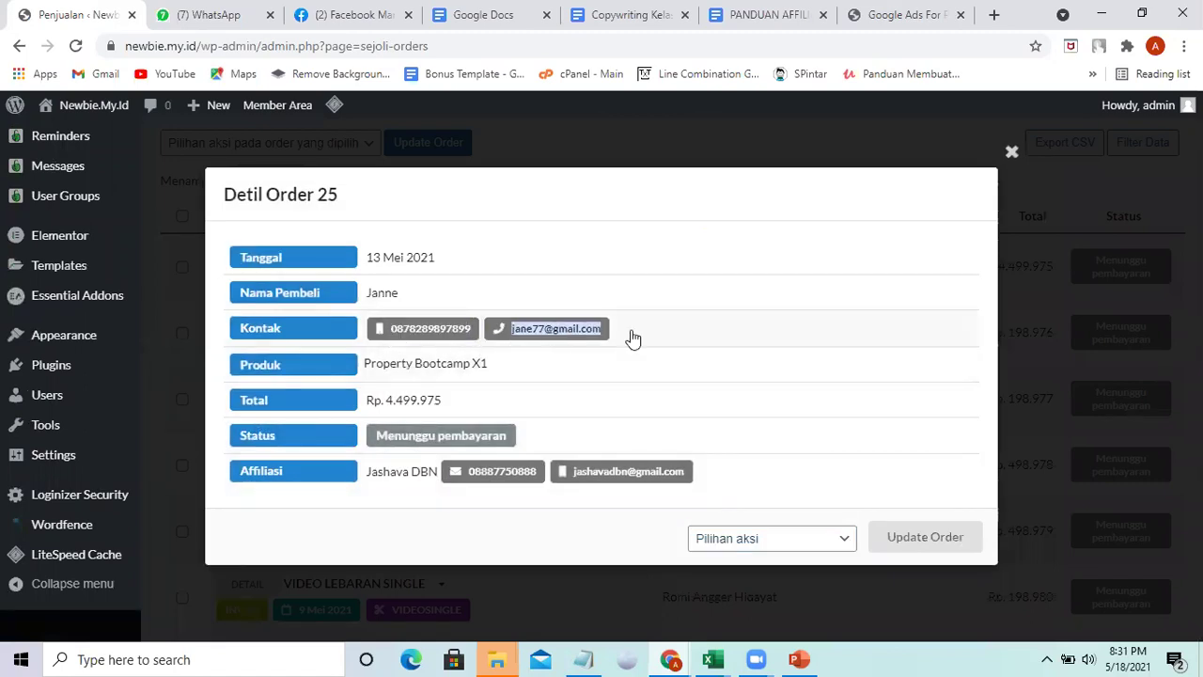
click(611, 409)
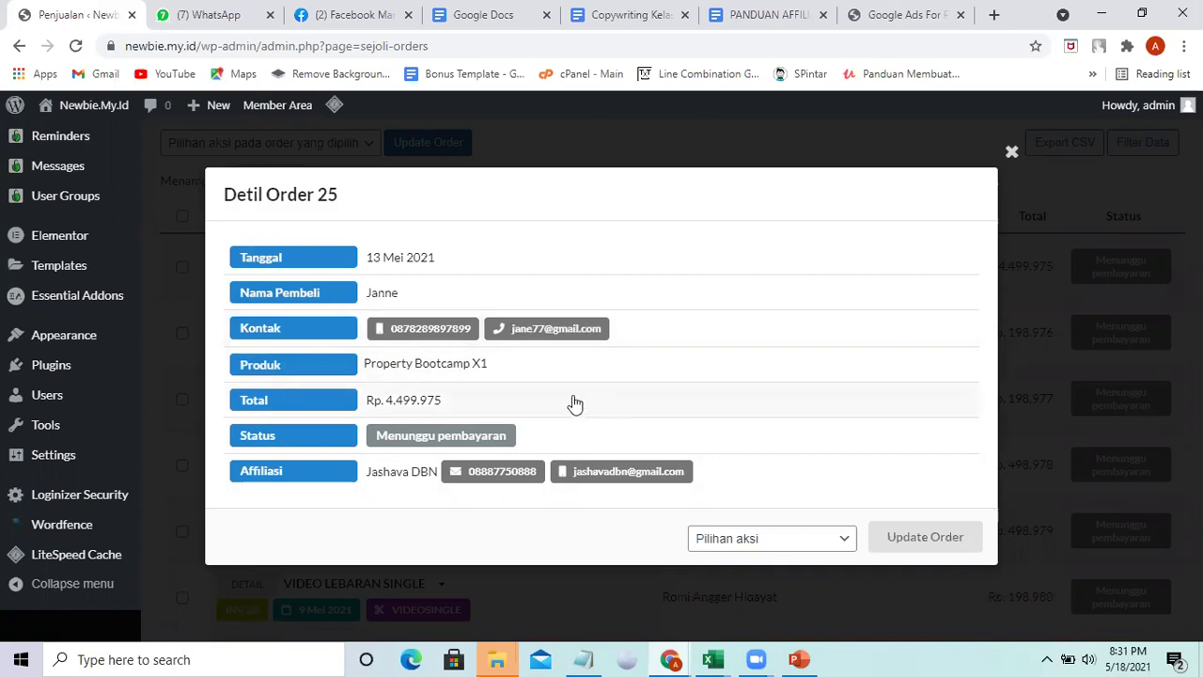
drag(390, 329, 449, 335)
click(459, 335)
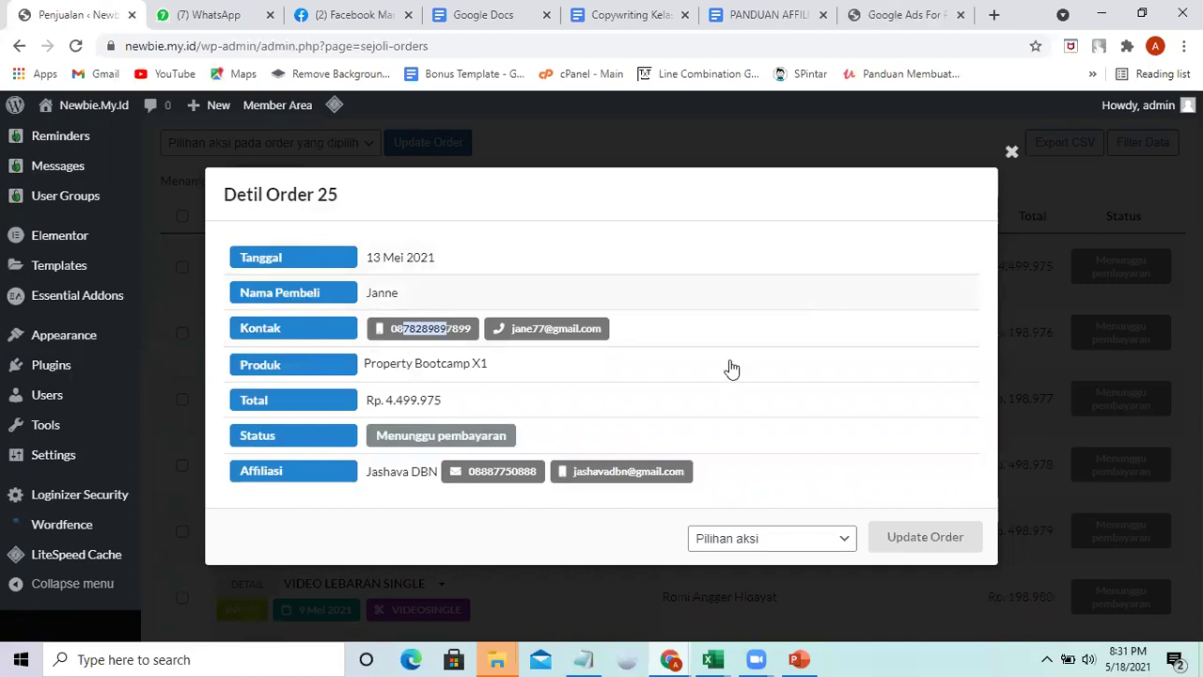
click(717, 252)
click(1013, 154)
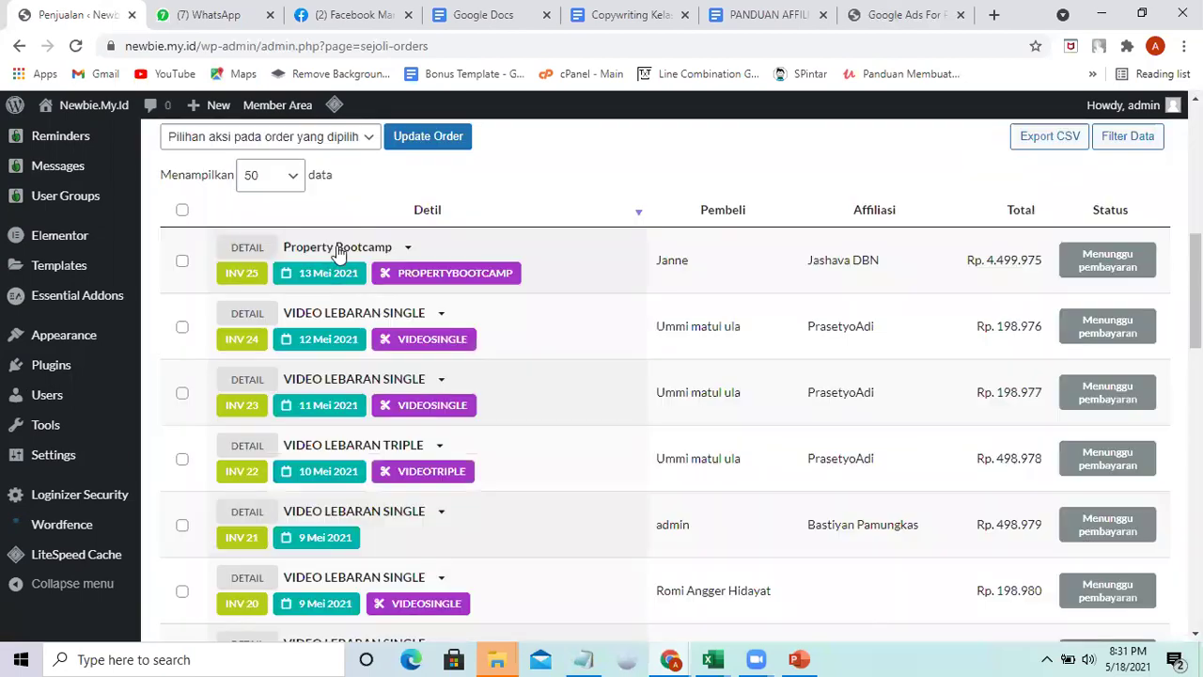
Start Follow Up 1 for the Property Bootcamp order in WhatsApp Web, closing the duplicate WhatsApp tab and dismissing the message.
click(337, 250)
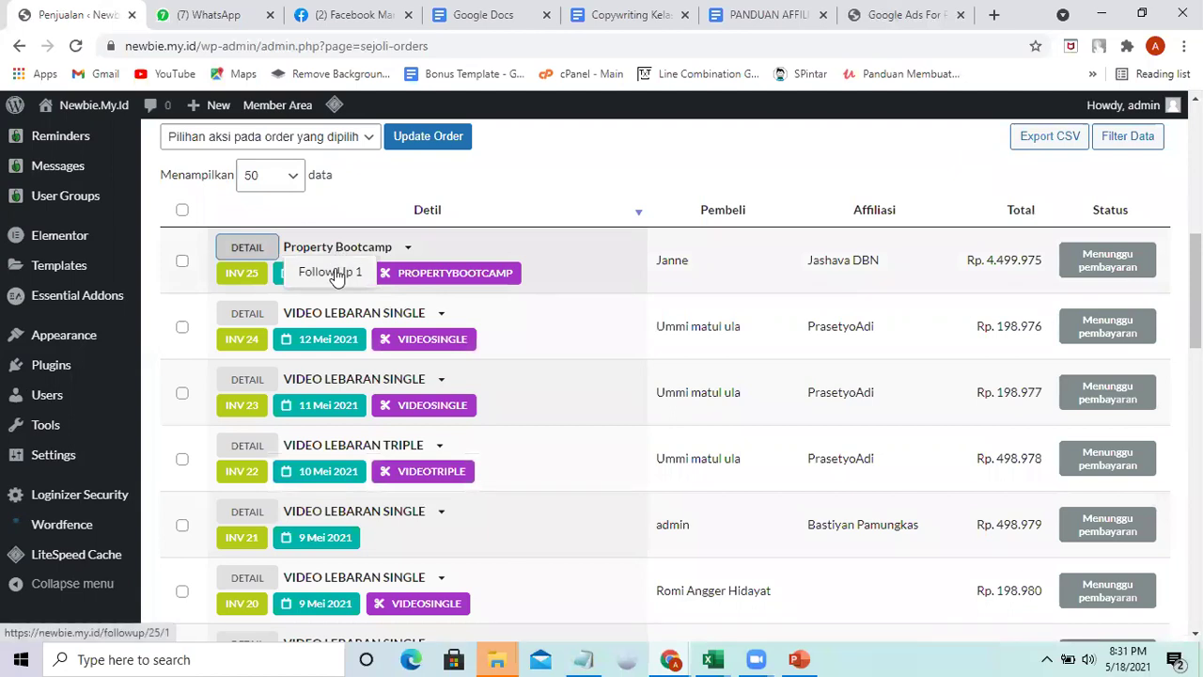
click(333, 273)
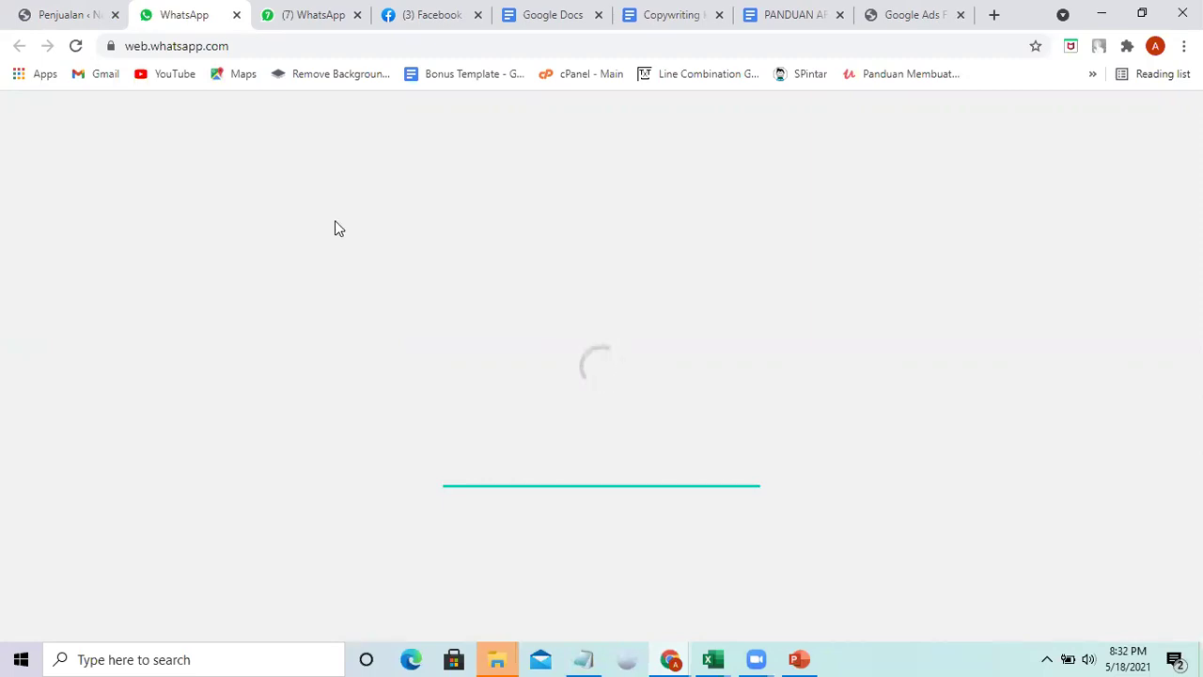
click(358, 16)
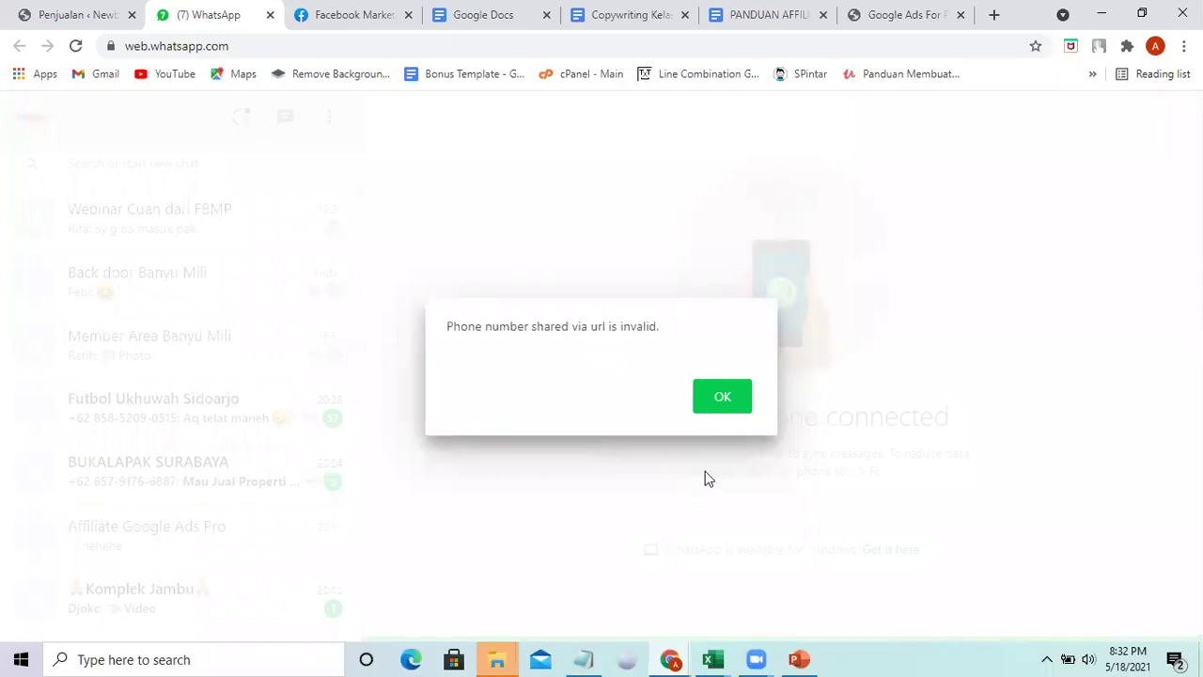
click(728, 405)
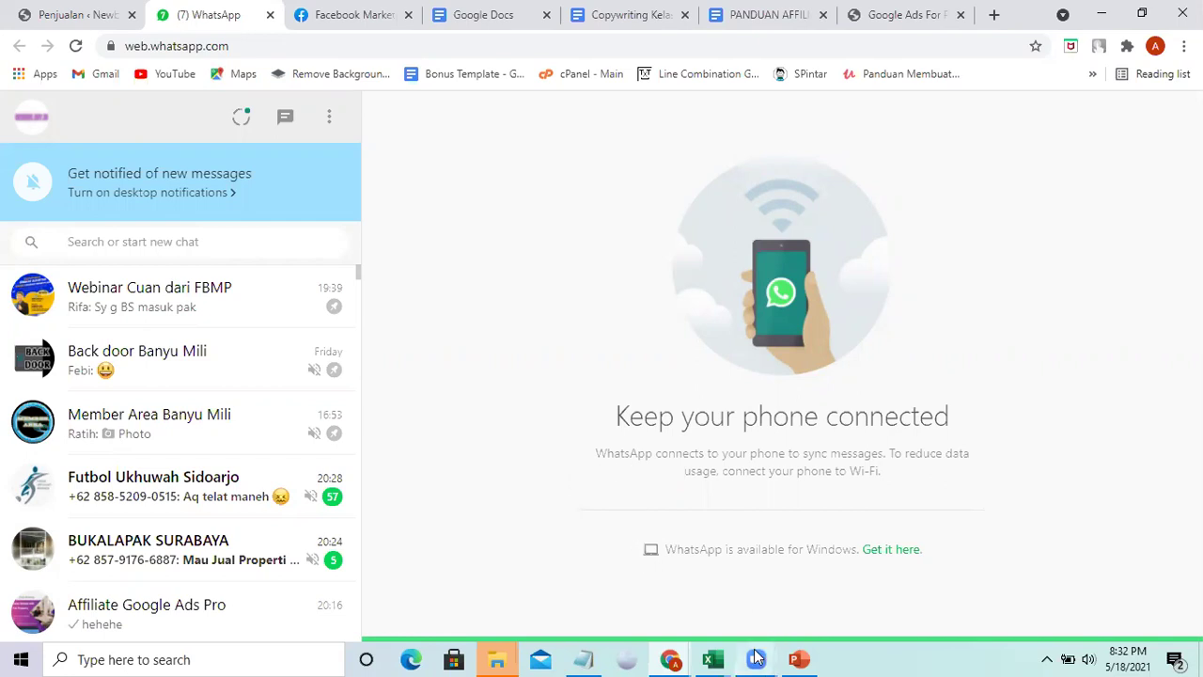
mouse_move(756, 658)
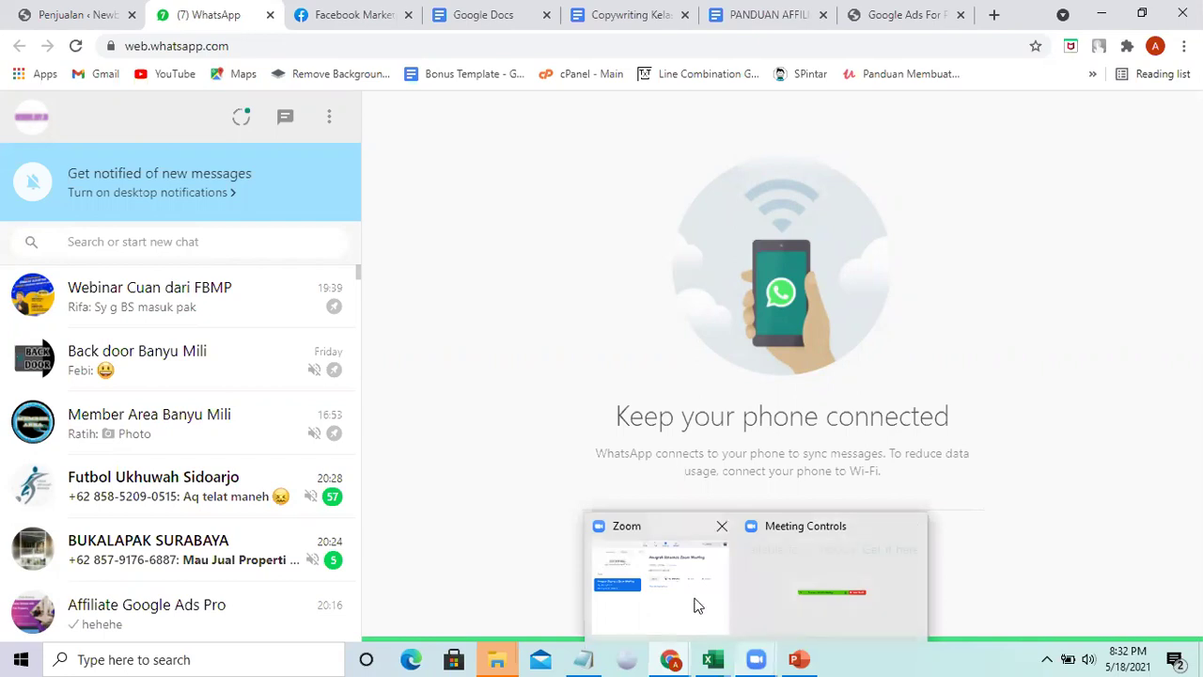
click(697, 605)
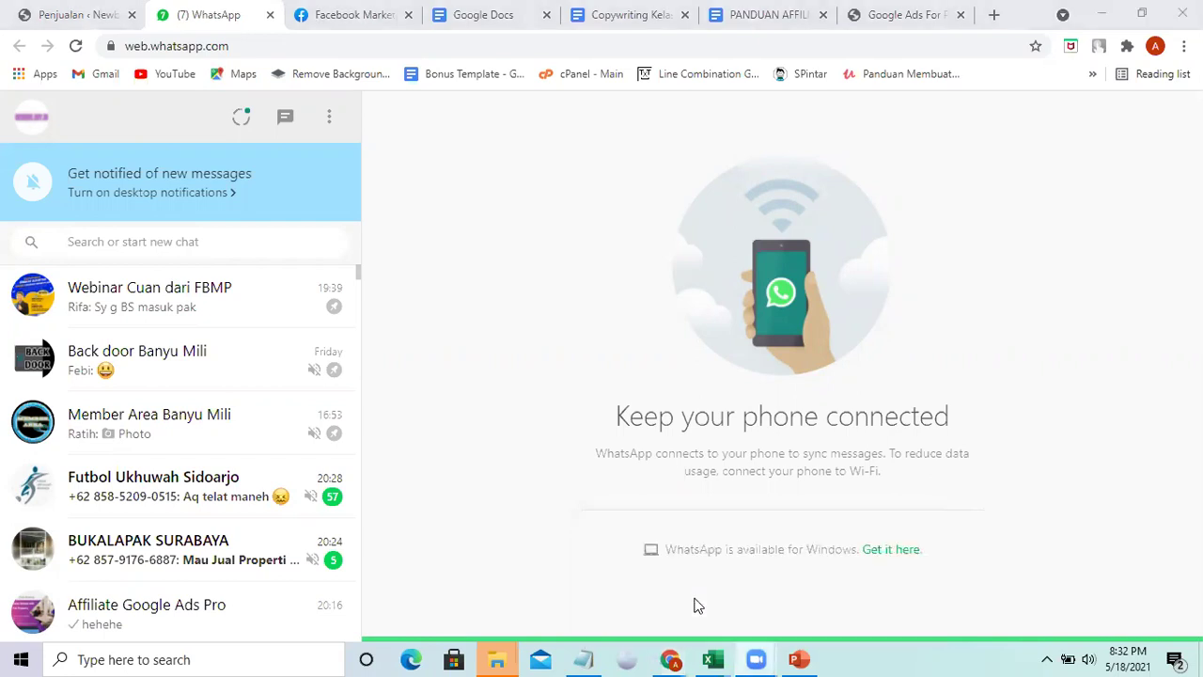
click(971, 380)
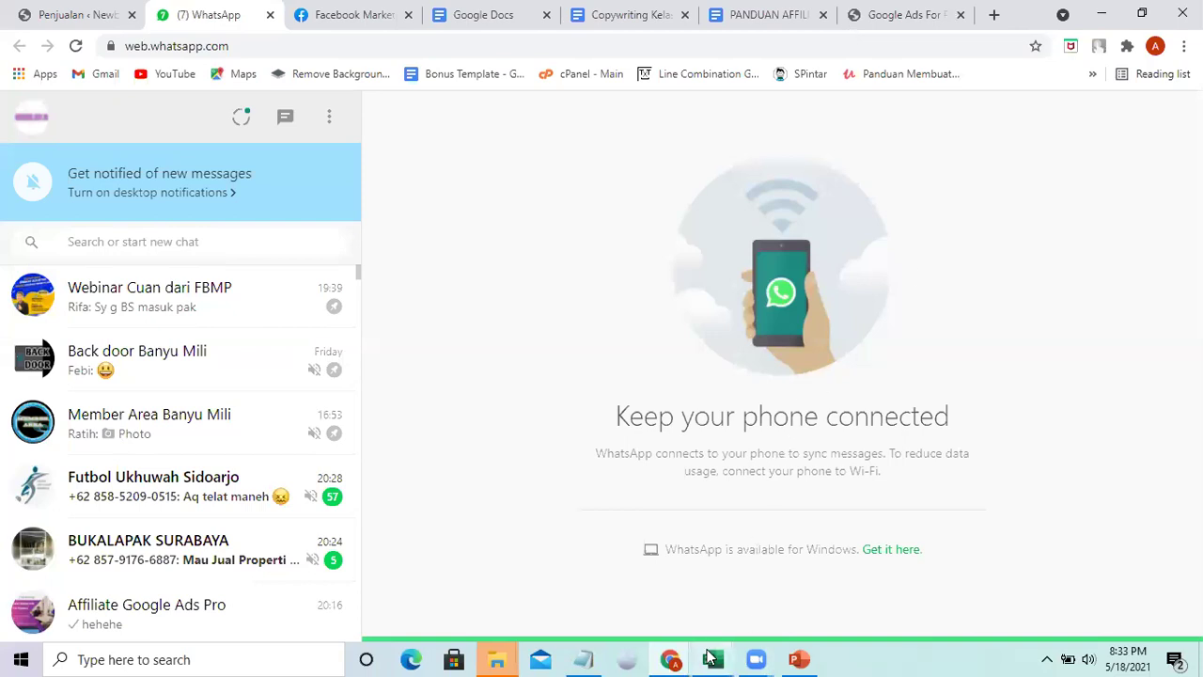
Return to the Penjualan order list, bring up the Notepad promo text, and highlight its closing bit.ly affiliate link.
mouse_move(709, 658)
click(56, 15)
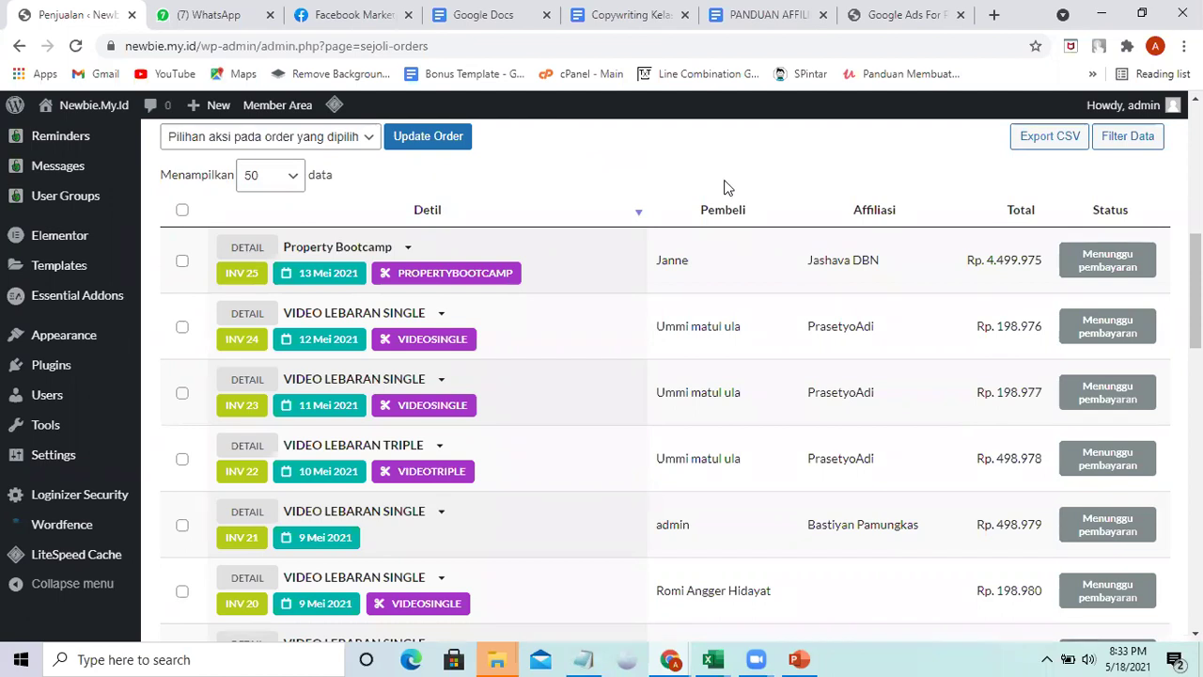
click(583, 659)
drag(627, 397, 429, 397)
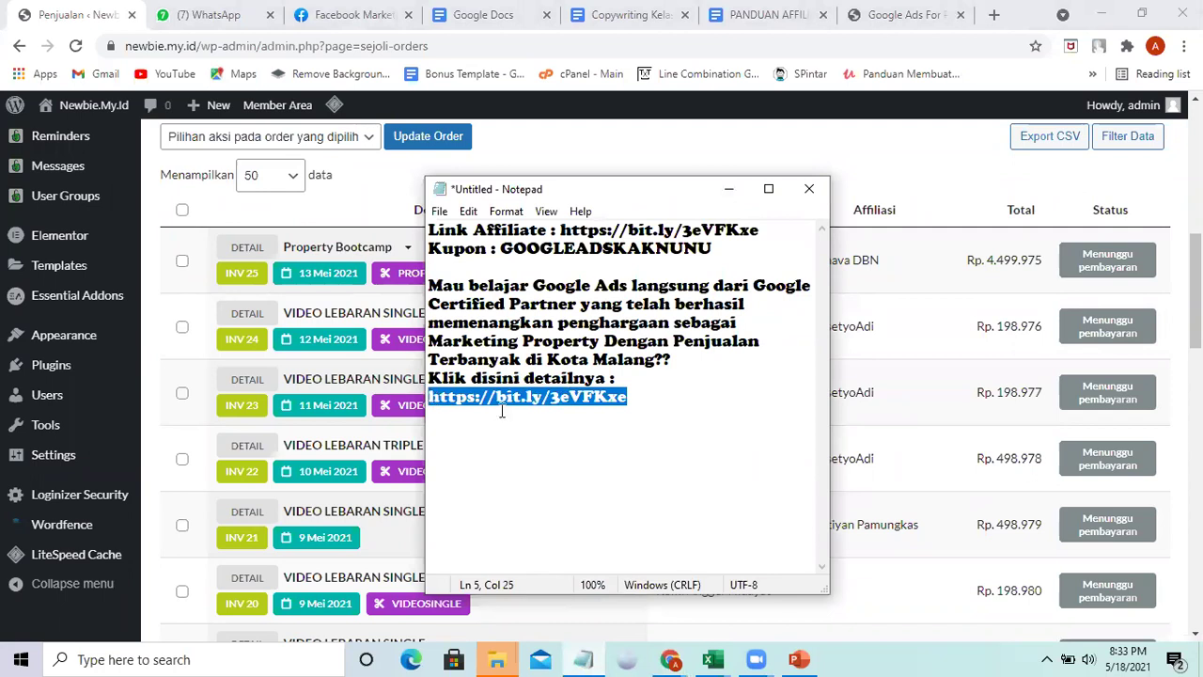
click(581, 397)
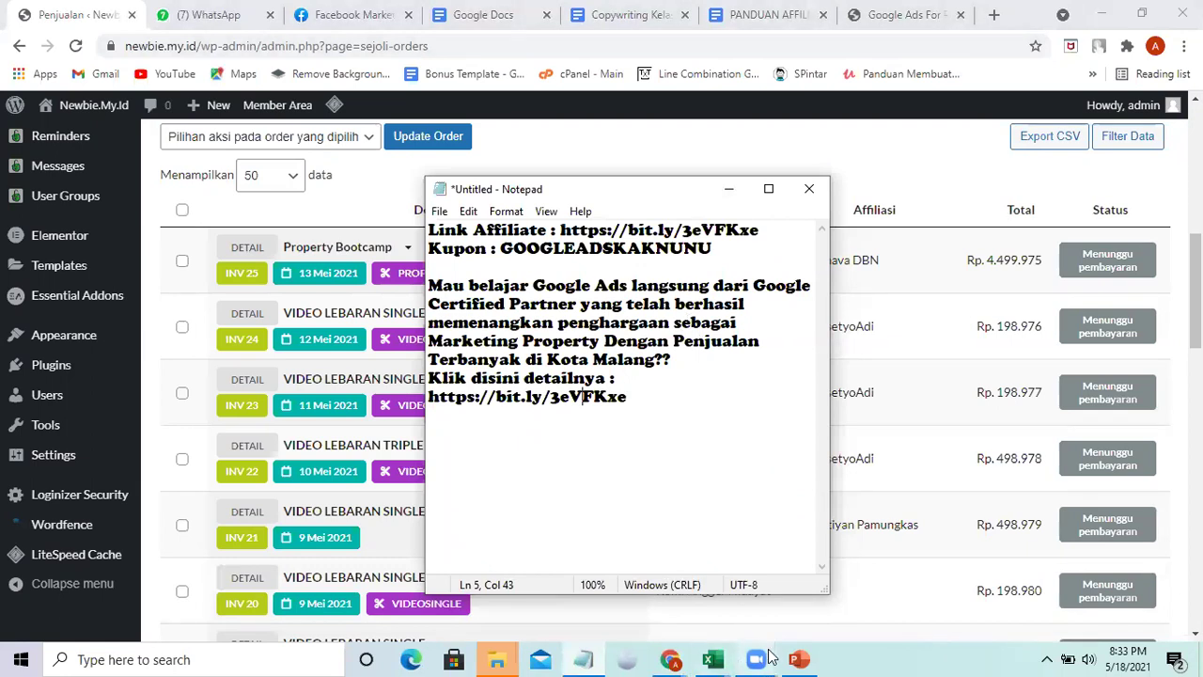
click(670, 658)
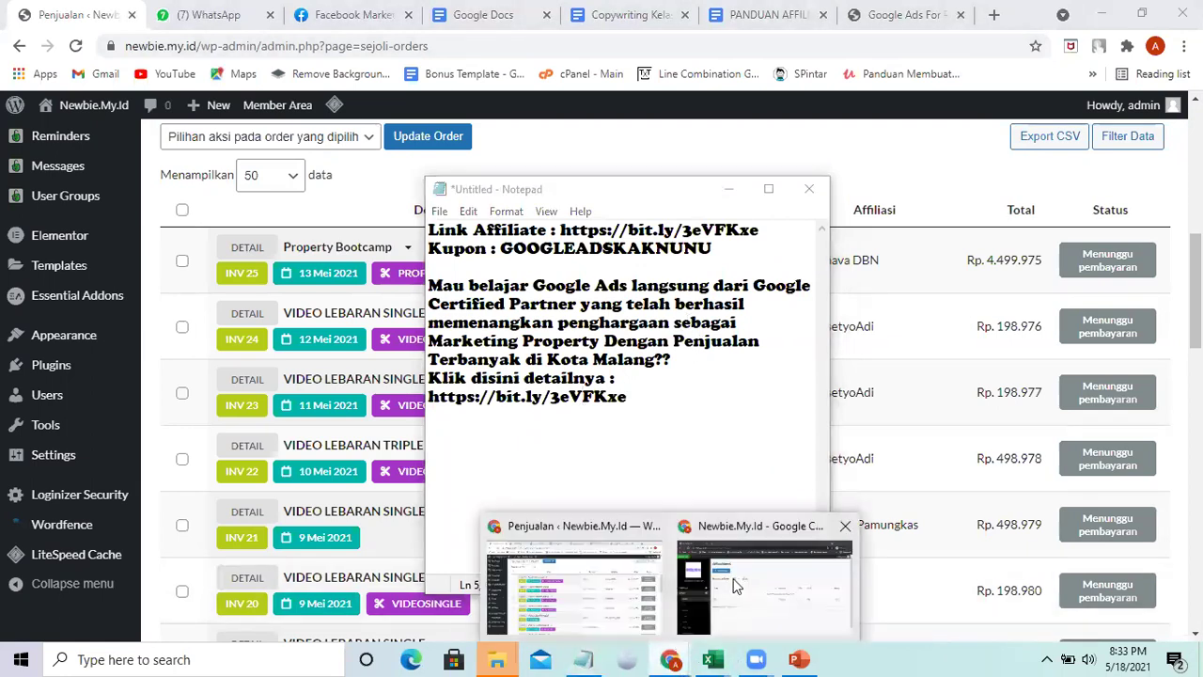
click(736, 587)
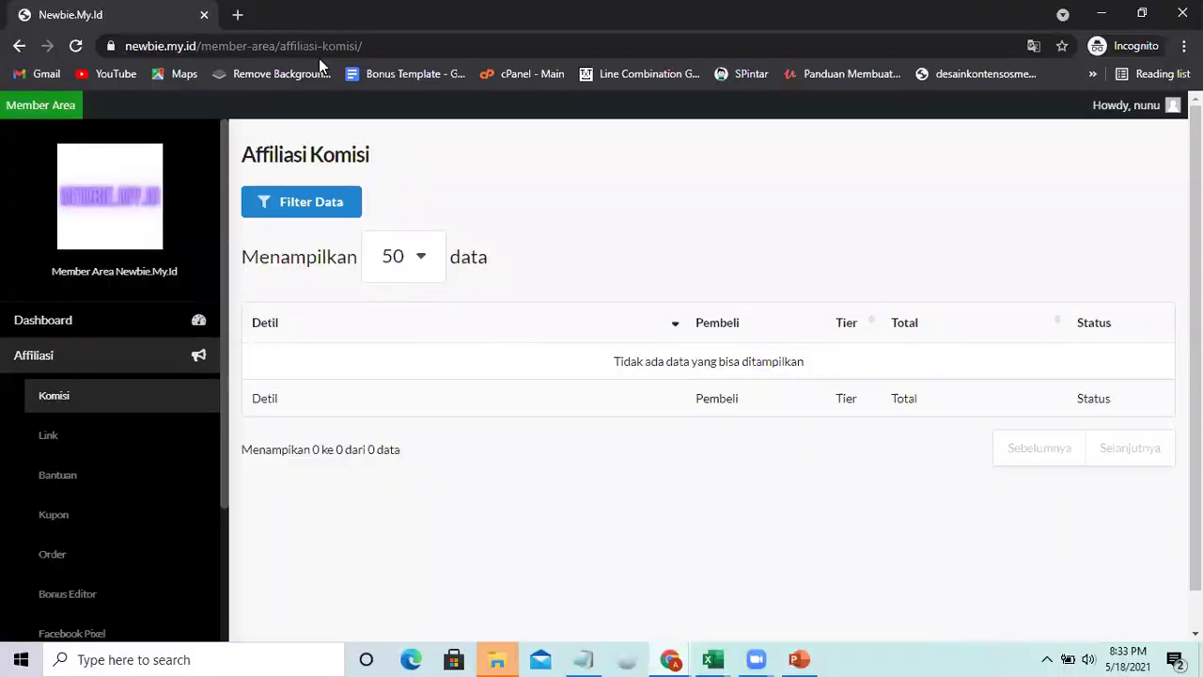
click(237, 15)
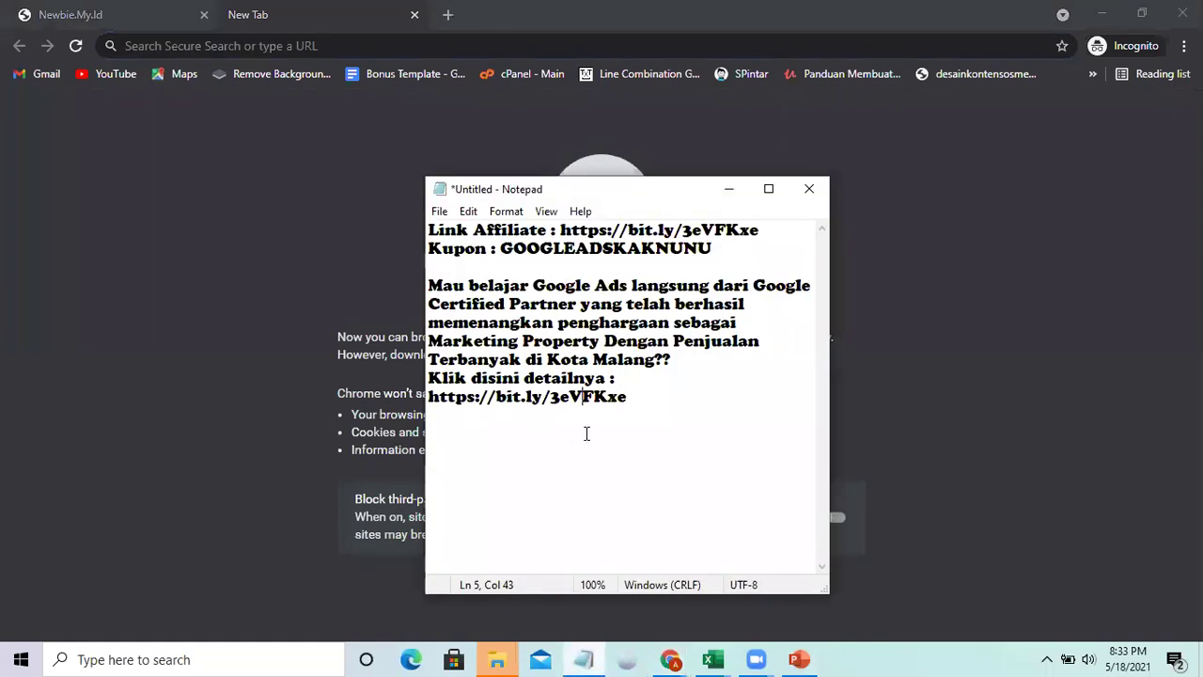
drag(626, 397, 430, 393)
key(ctrl+c)
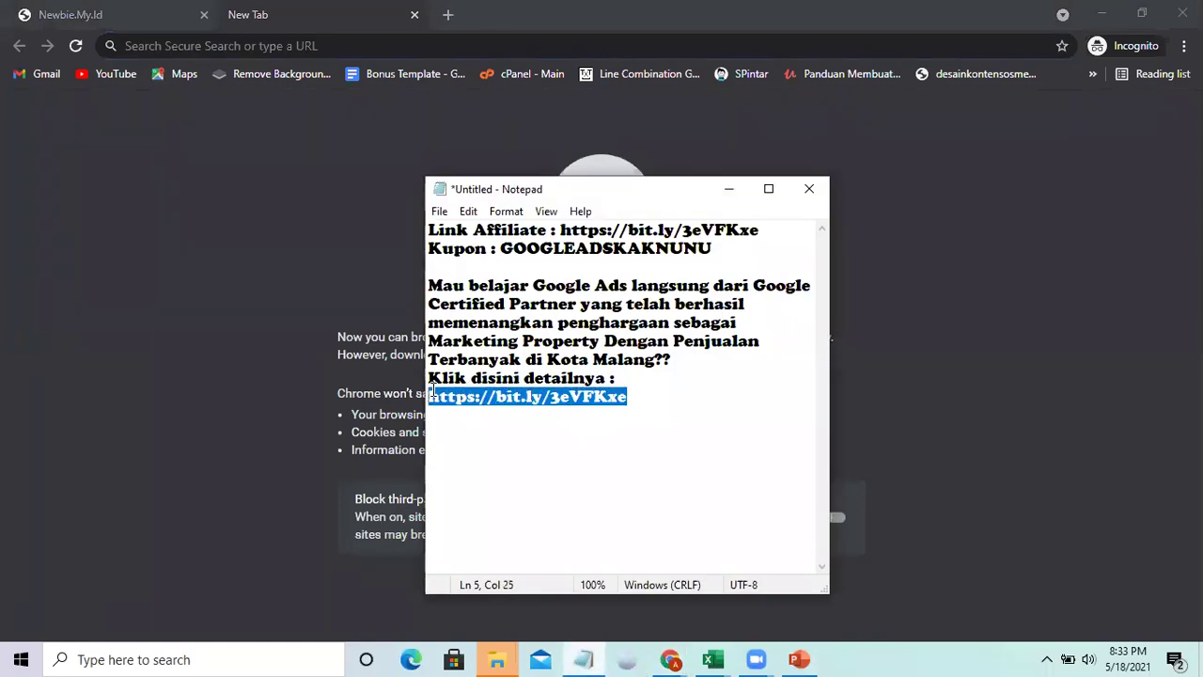
click(303, 46)
key(ctrl+v)
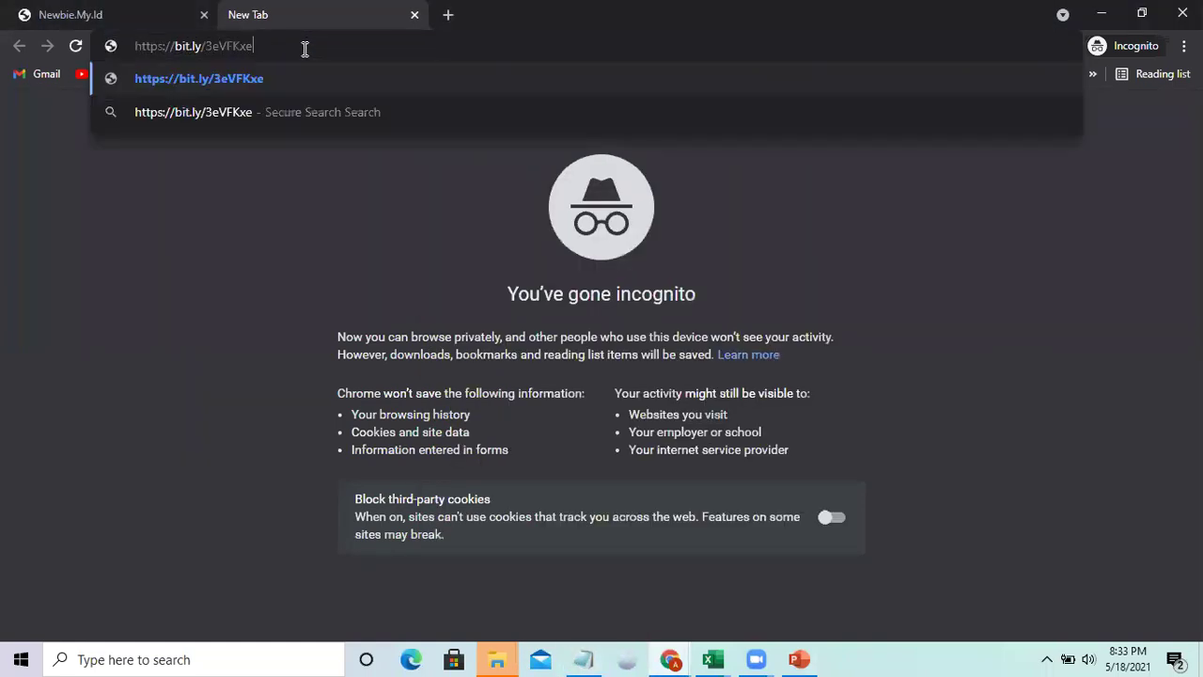
key(Return)
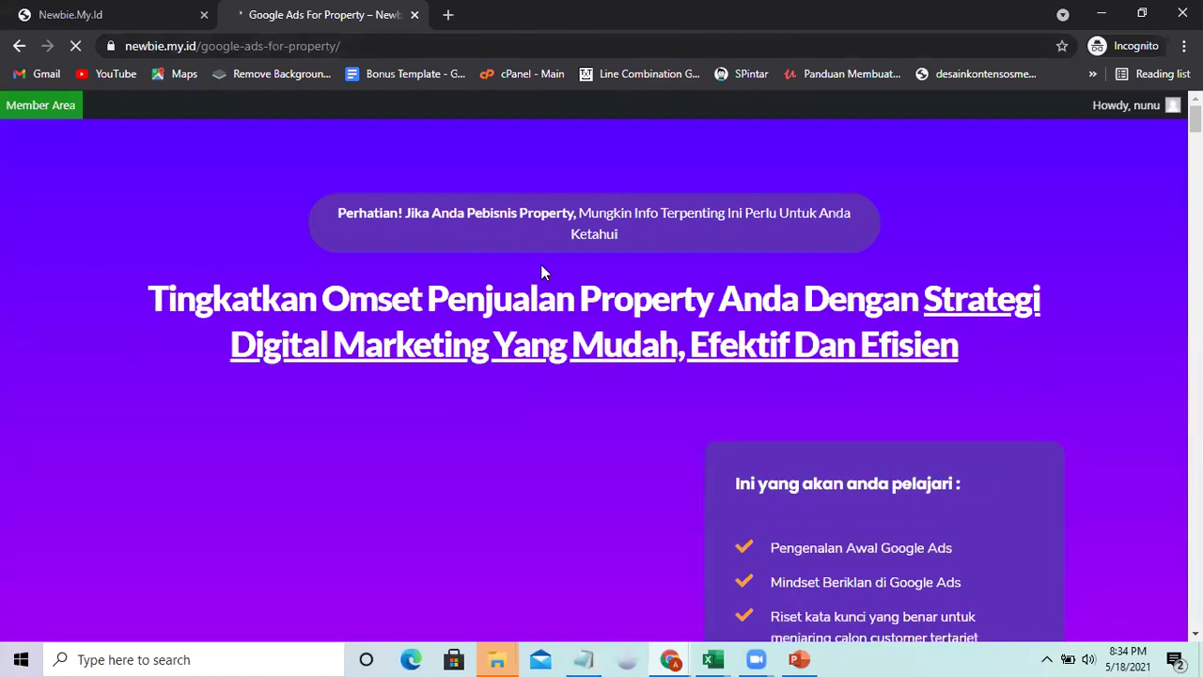
Find the Investasi Premium offer on the Google Ads For Property page and proceed to its checkout.
scroll(496, 385, down, 6)
scroll(496, 385, up, 3)
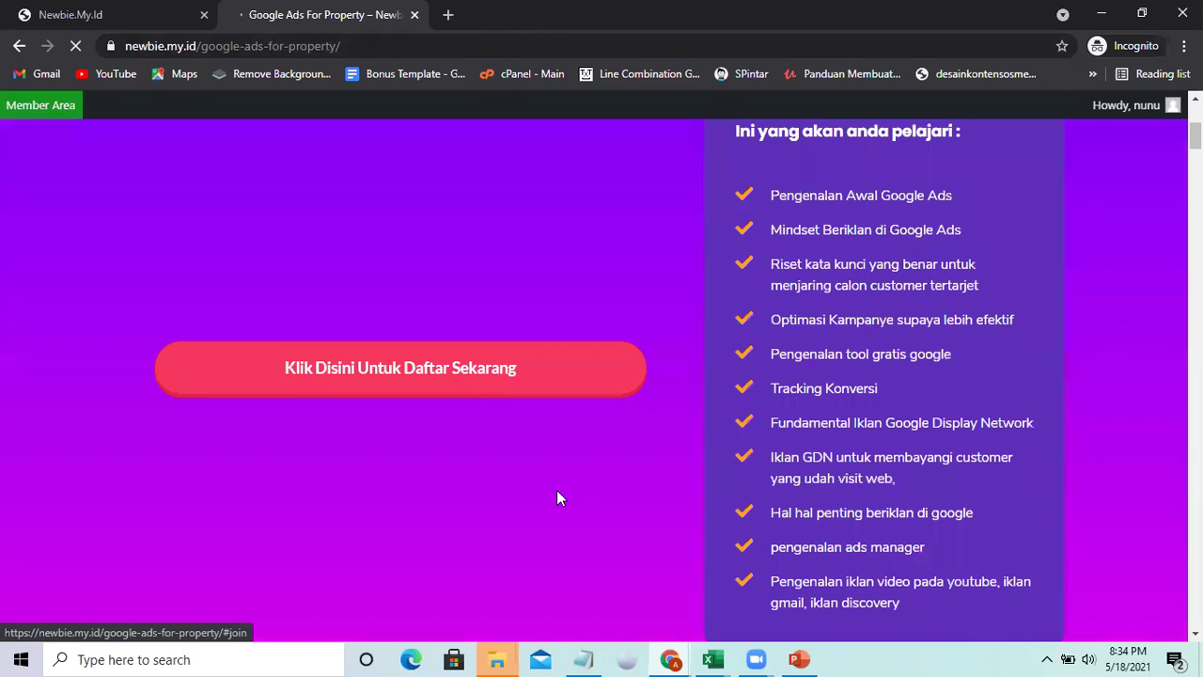
scroll(557, 469, down, 5)
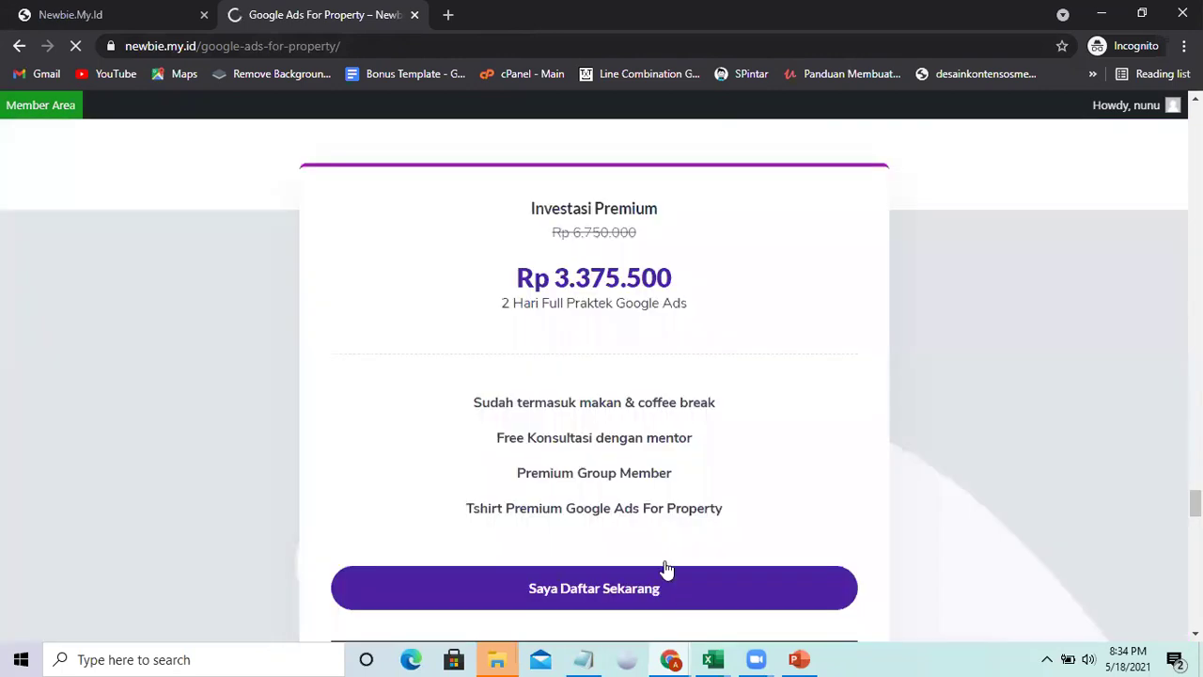
scroll(635, 434, down, 2)
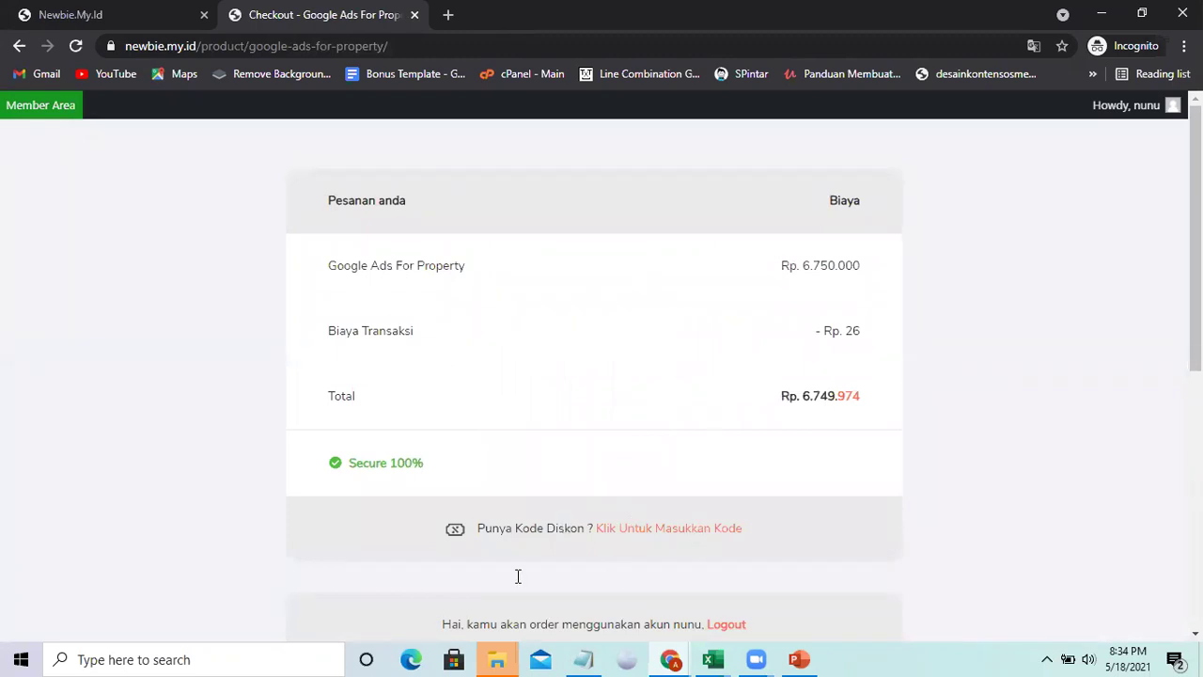
Apply the discount code googleads to the Google Ads For Property order and check the order summary.
click(482, 583)
text(googleads)
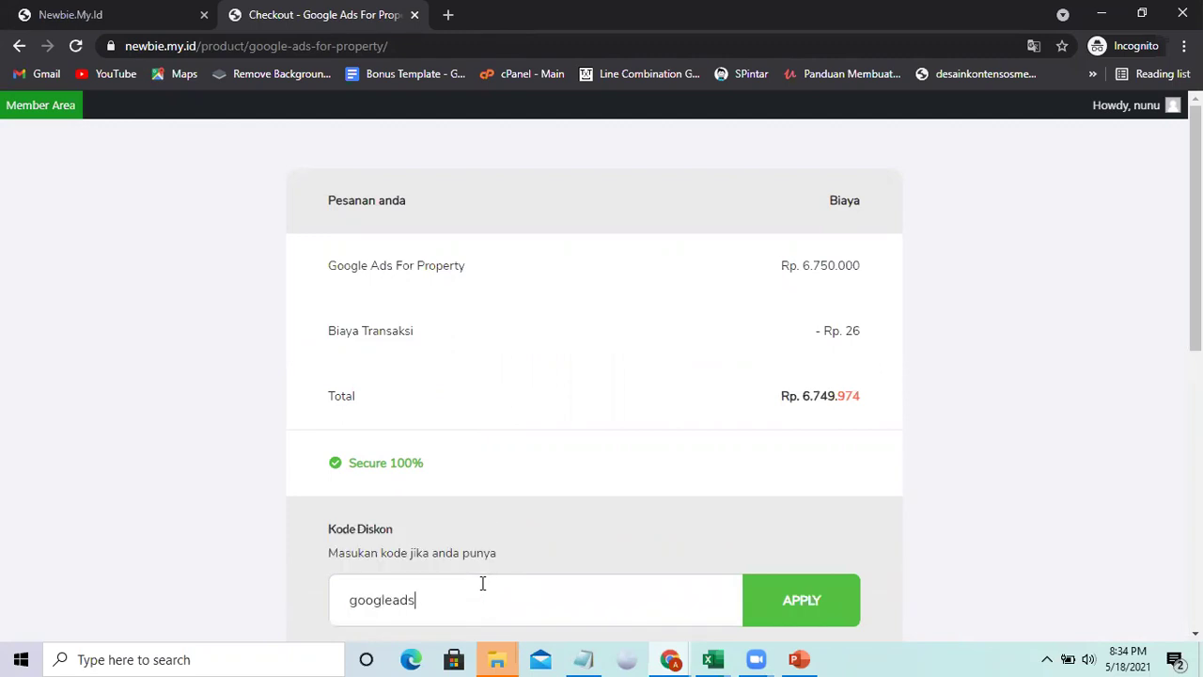
key(Return)
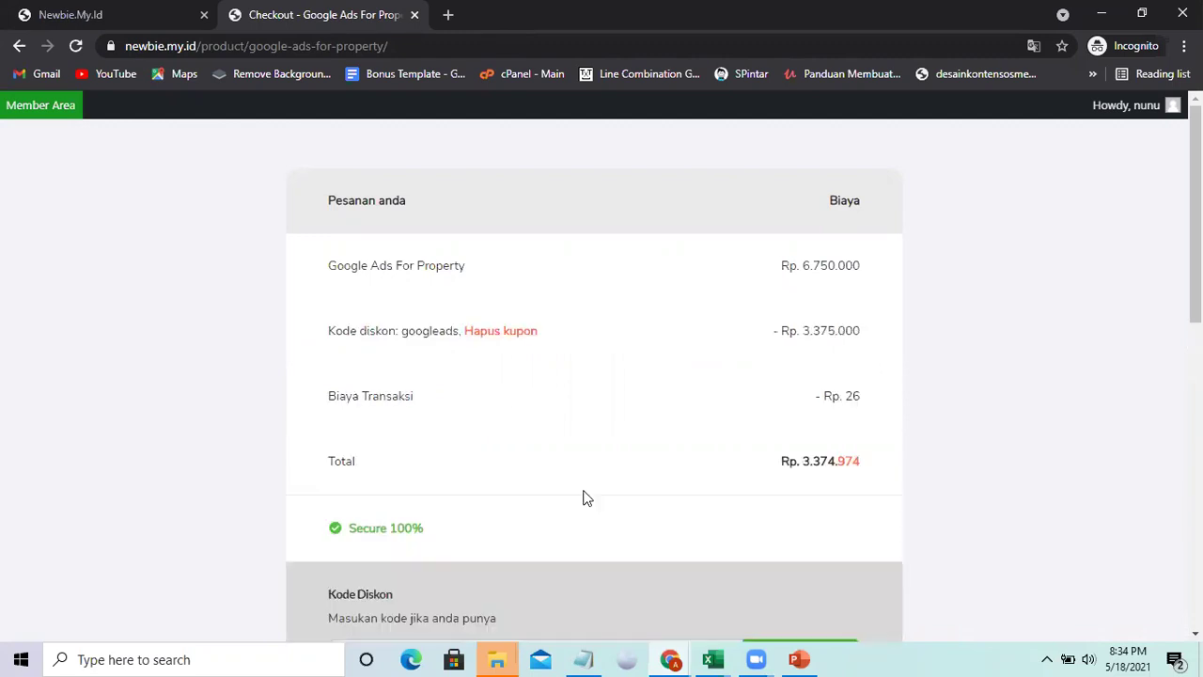
scroll(585, 497, down, 1)
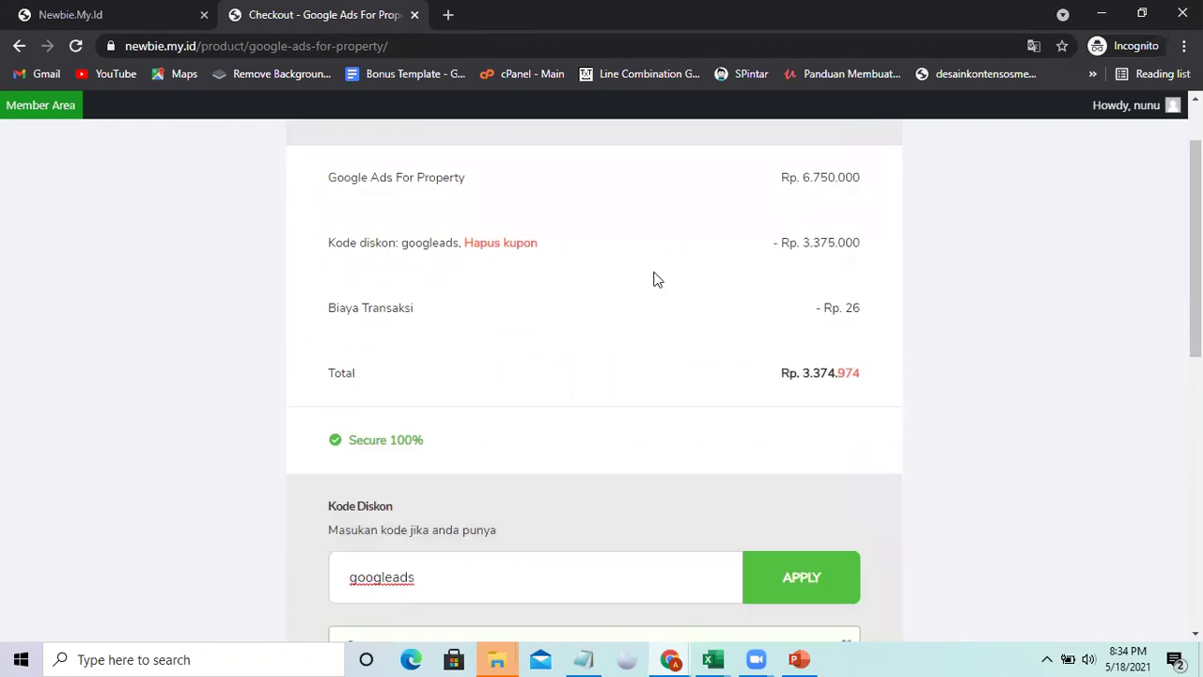
Submit the discounted Google Ads For Property order with BCA as the payment method.
scroll(690, 404, down, 5)
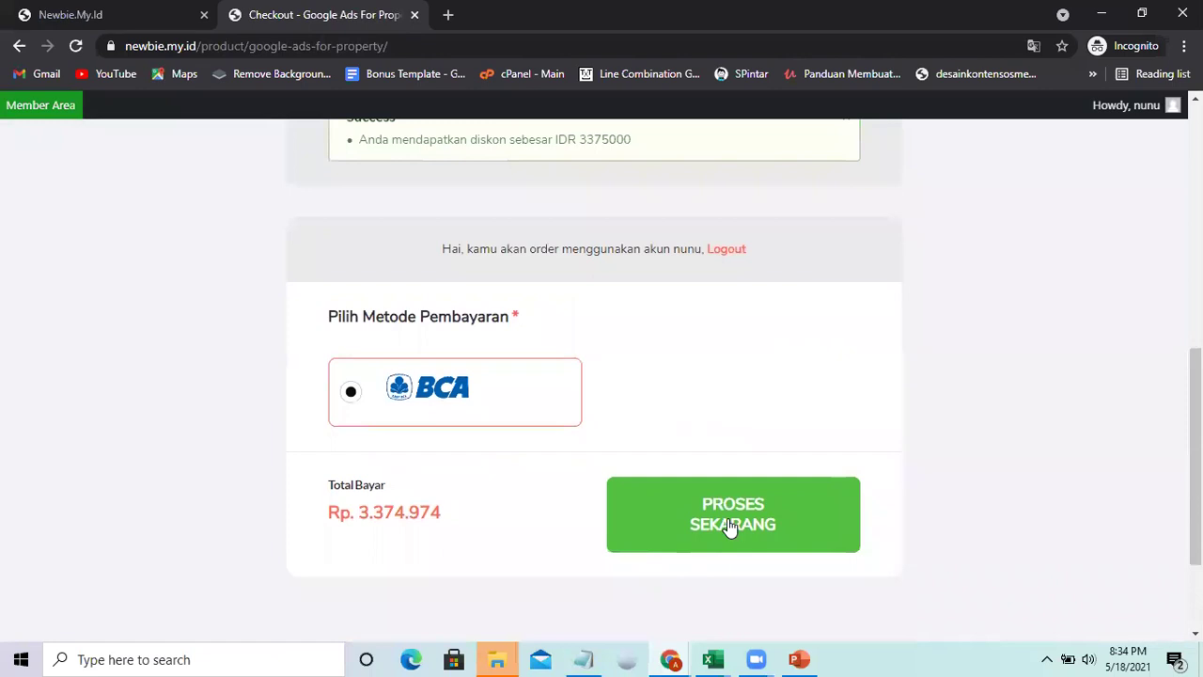
click(730, 527)
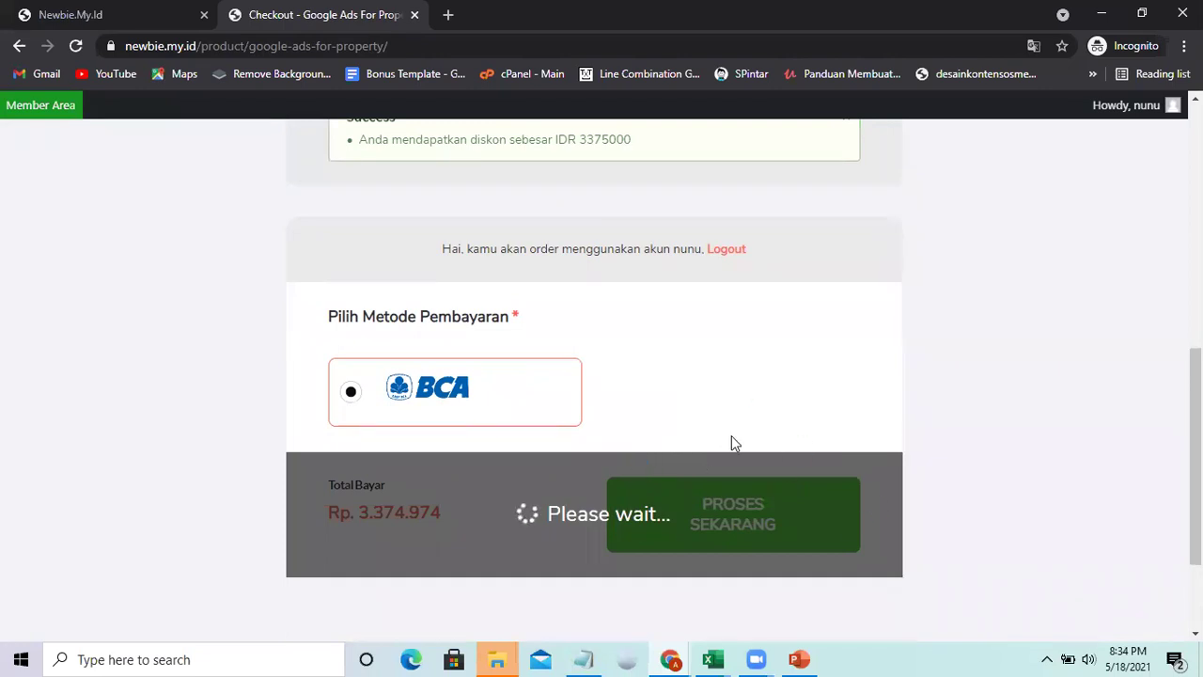
scroll(707, 442, down, 1)
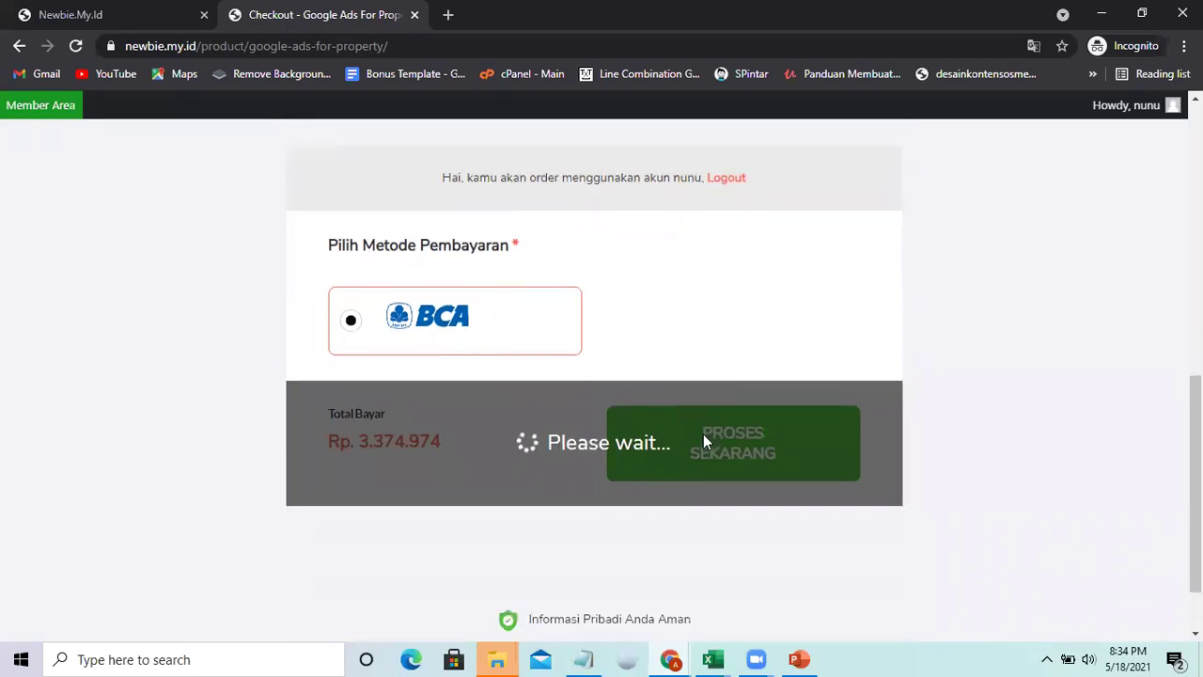
scroll(703, 436, down, 1)
scroll(694, 461, up, 4)
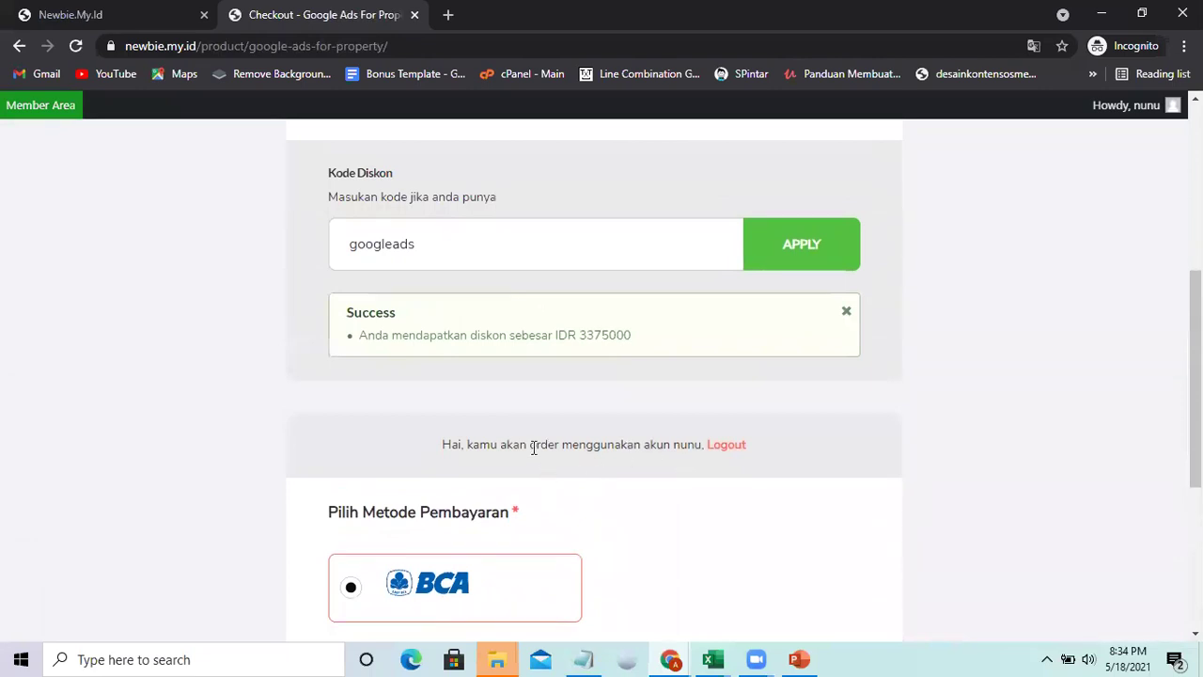
scroll(533, 448, down, 5)
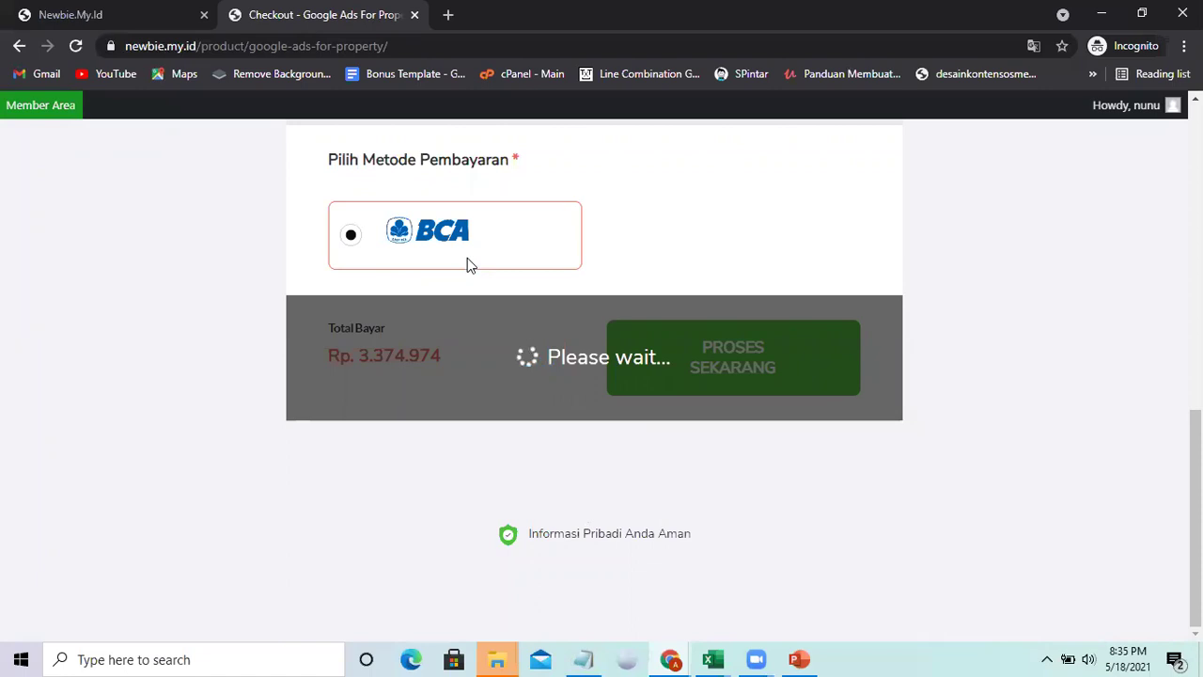
scroll(470, 265, up, 3)
Switch to the admin browser window and reload the Sejoli Penjualan page.
click(666, 659)
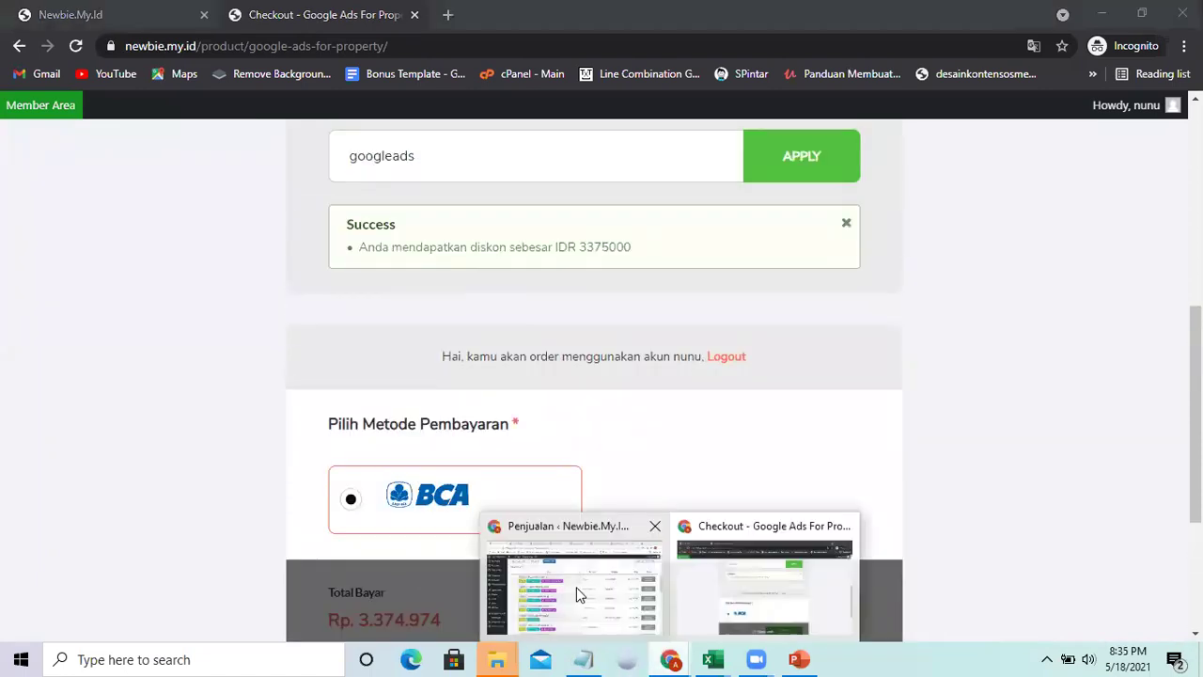
click(578, 594)
scroll(203, 310, up, 5)
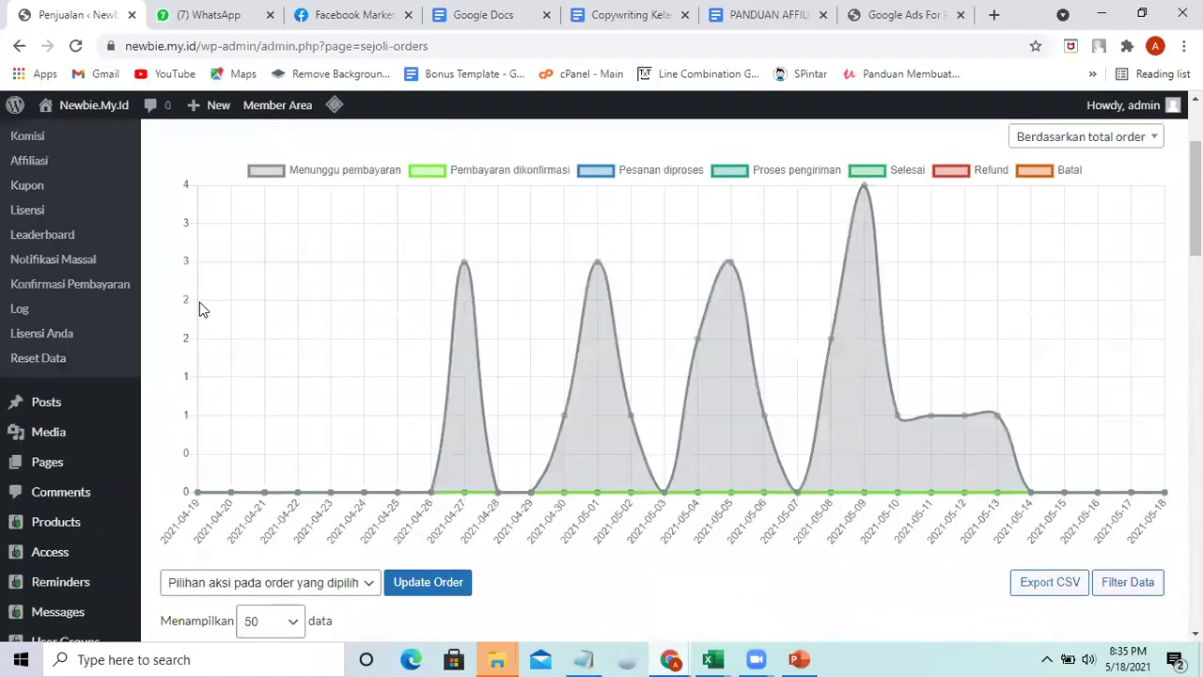
scroll(200, 310, up, 2)
click(52, 257)
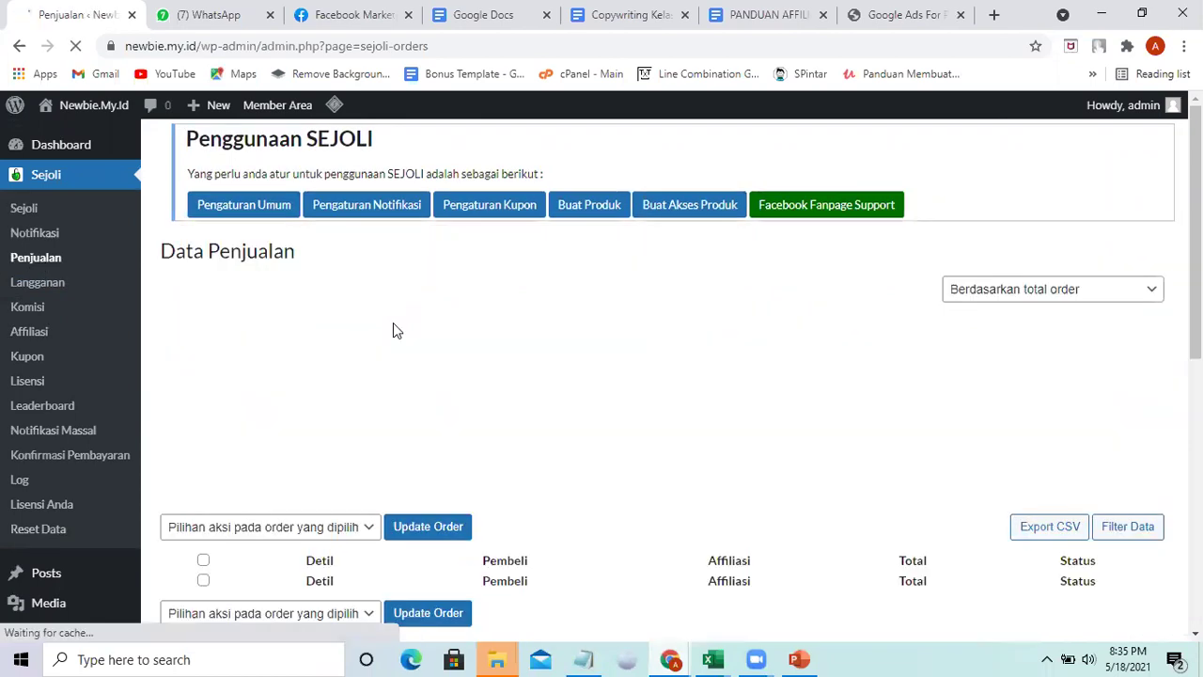
Find the newest Google Ads For Property order in the sales data and highlight its buyer name.
scroll(406, 337, down, 6)
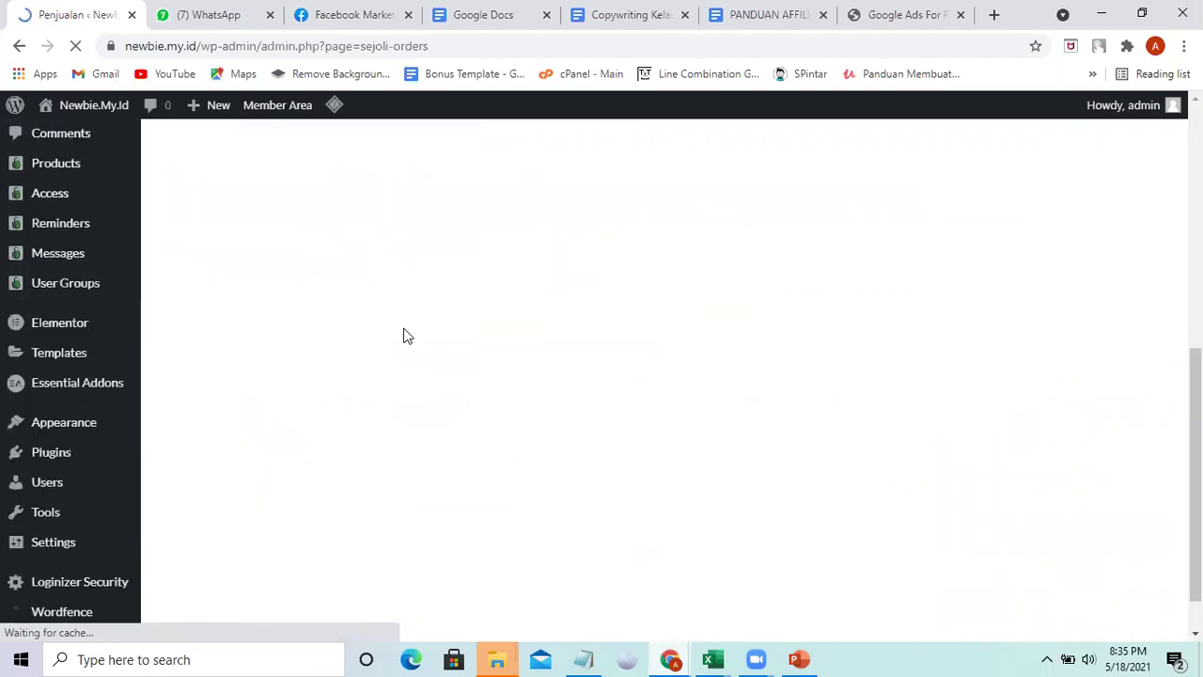
scroll(406, 337, up, 3)
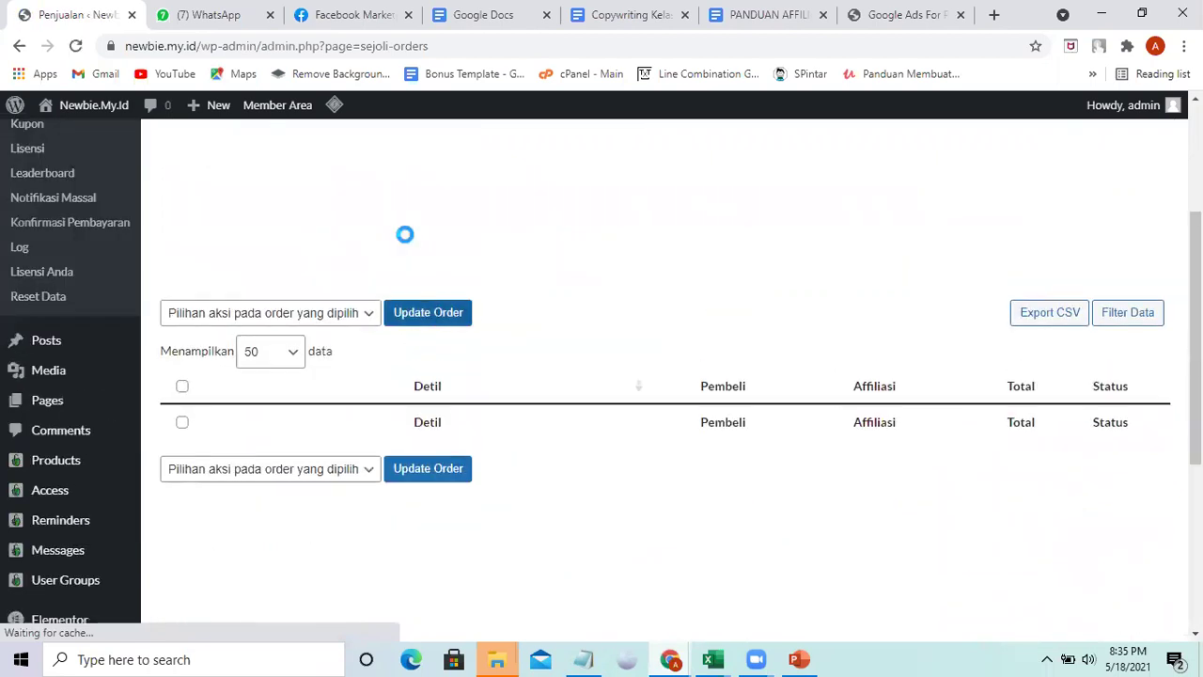
scroll(457, 323, down, 1)
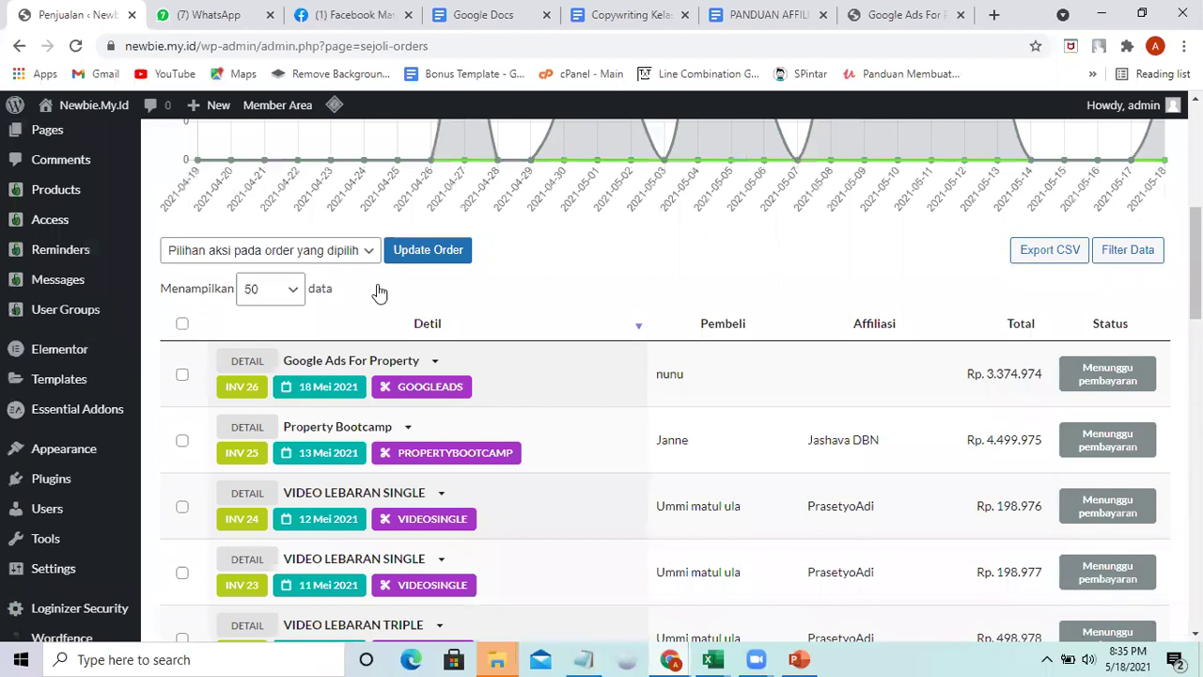
scroll(382, 287, down, 1)
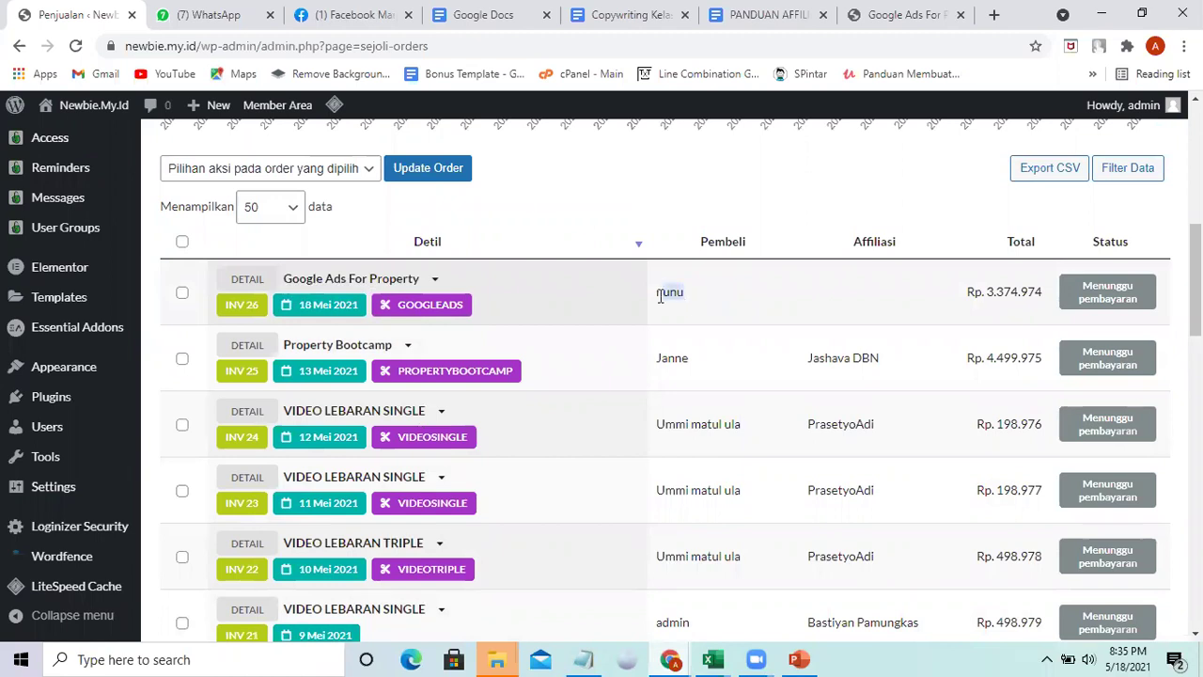
double_click(680, 292)
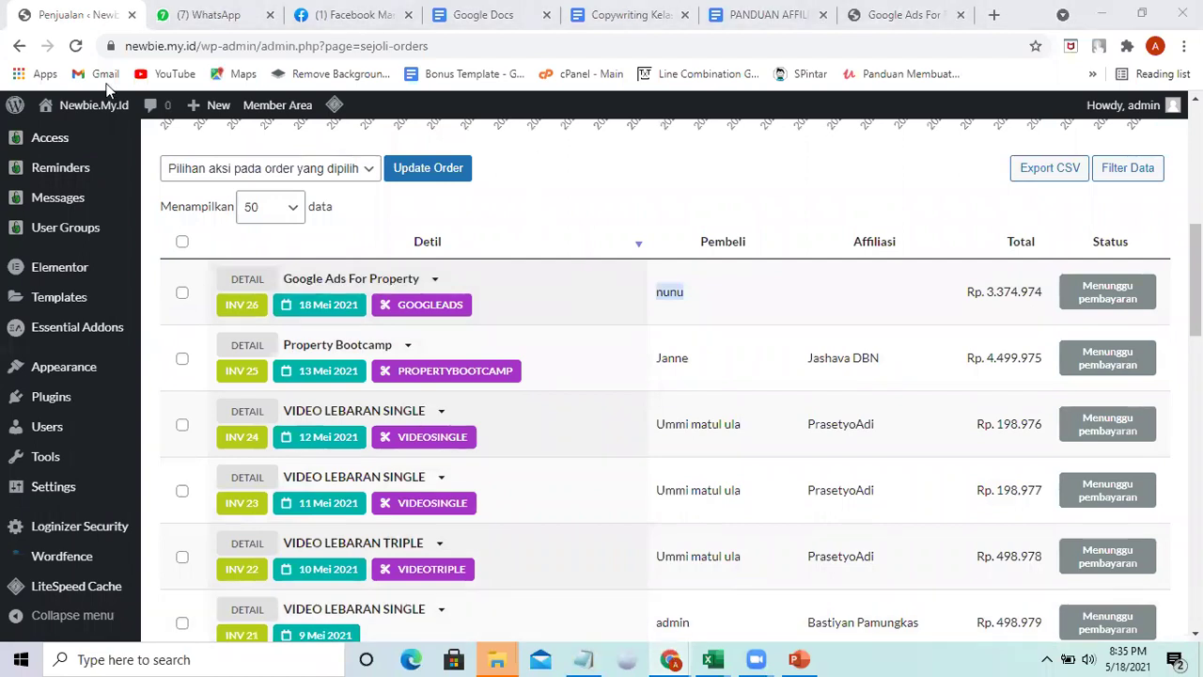
Return to the member area in the incognito window and review the Dashboard's lead, sales, turnover and commission figures.
key(alt+Tab)
click(105, 15)
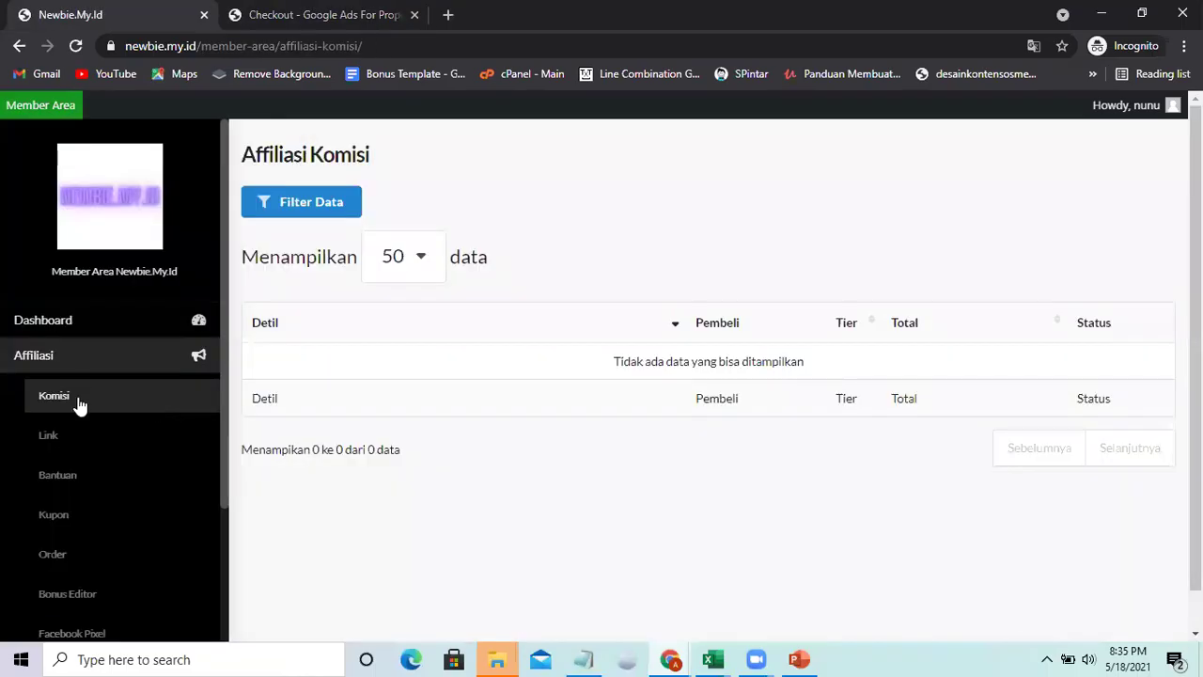
click(64, 321)
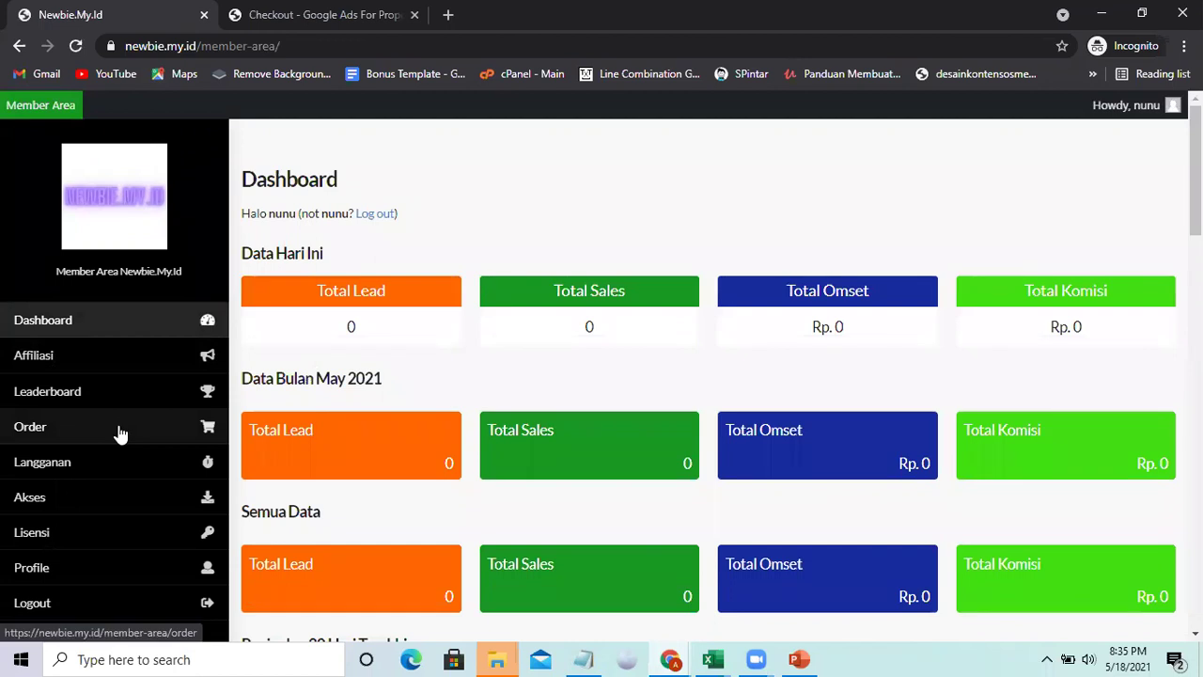
scroll(94, 452, down, 2)
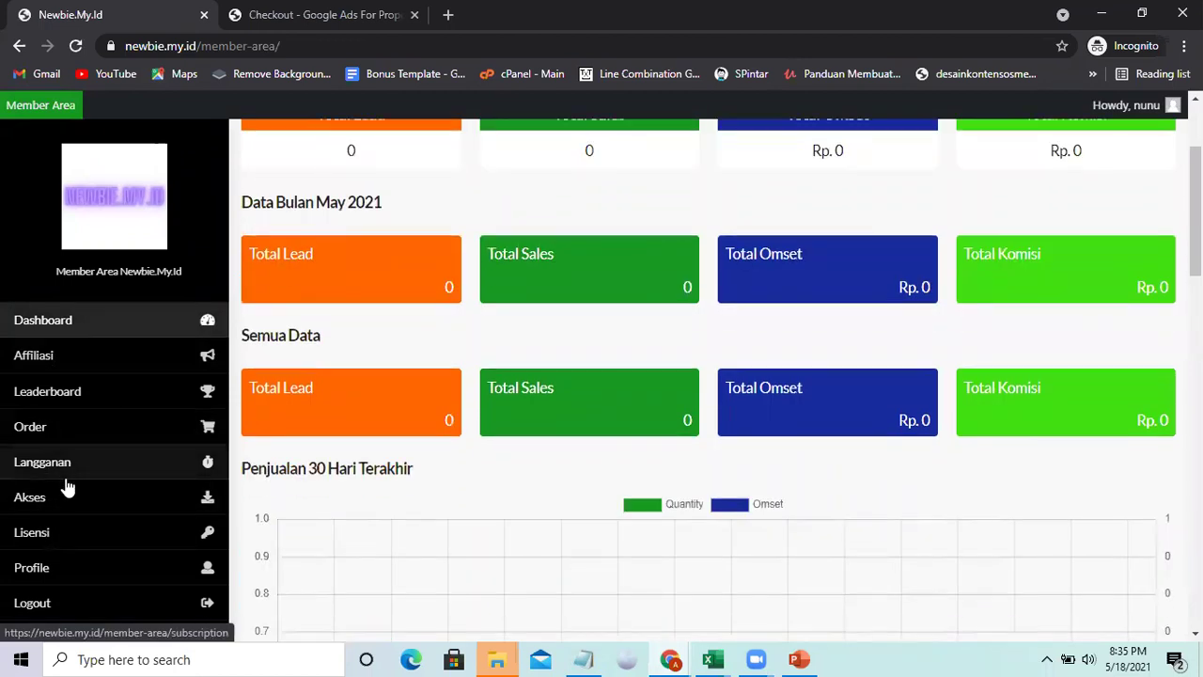
Open the member's Order list, view the details of the newest Google Ads For Property order, and close them.
click(97, 433)
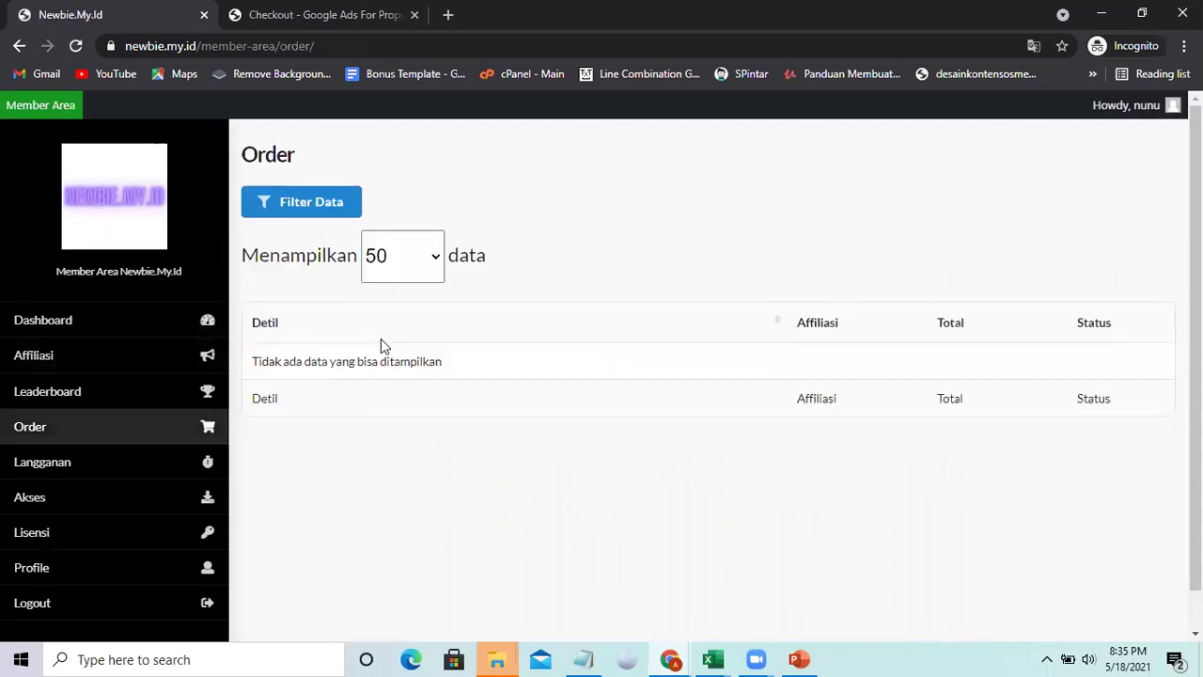
scroll(540, 395, down, 3)
scroll(798, 367, up, 3)
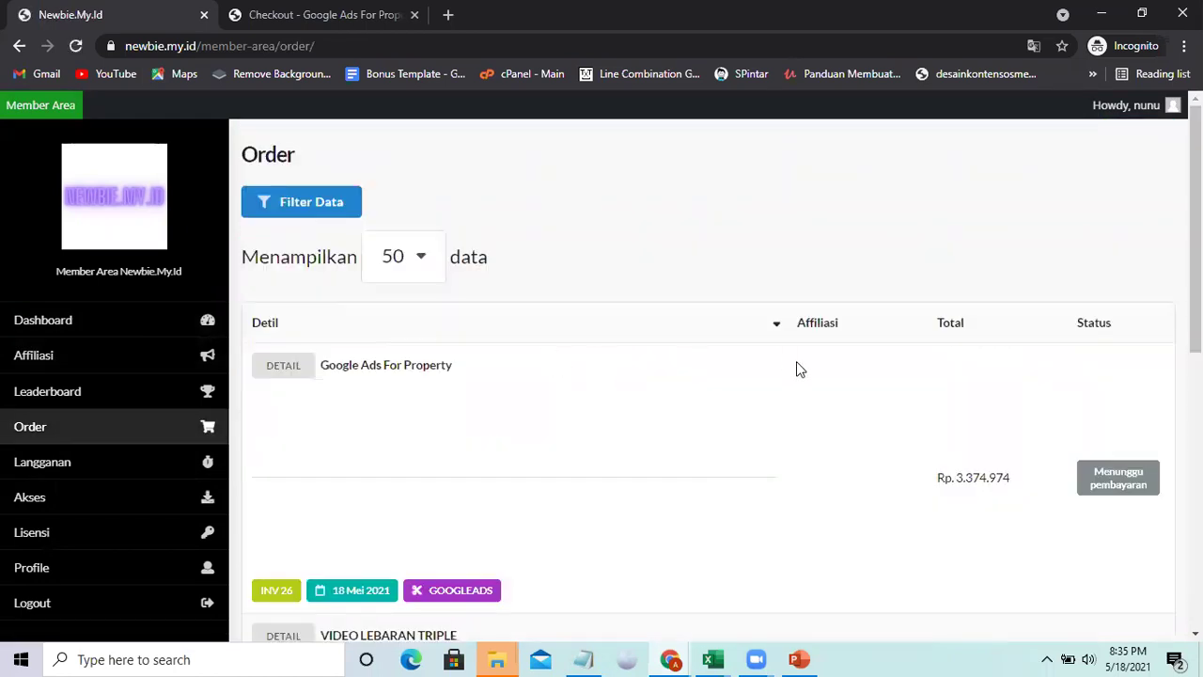
scroll(827, 392, down, 2)
scroll(828, 391, up, 2)
click(293, 371)
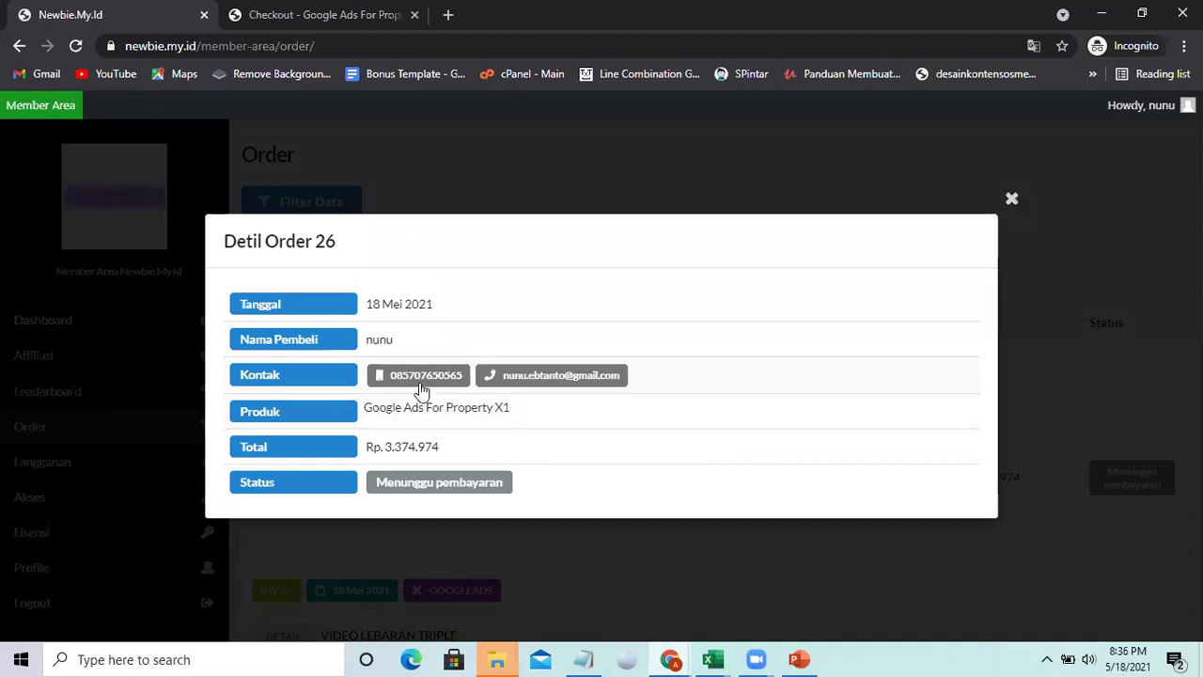
click(1013, 201)
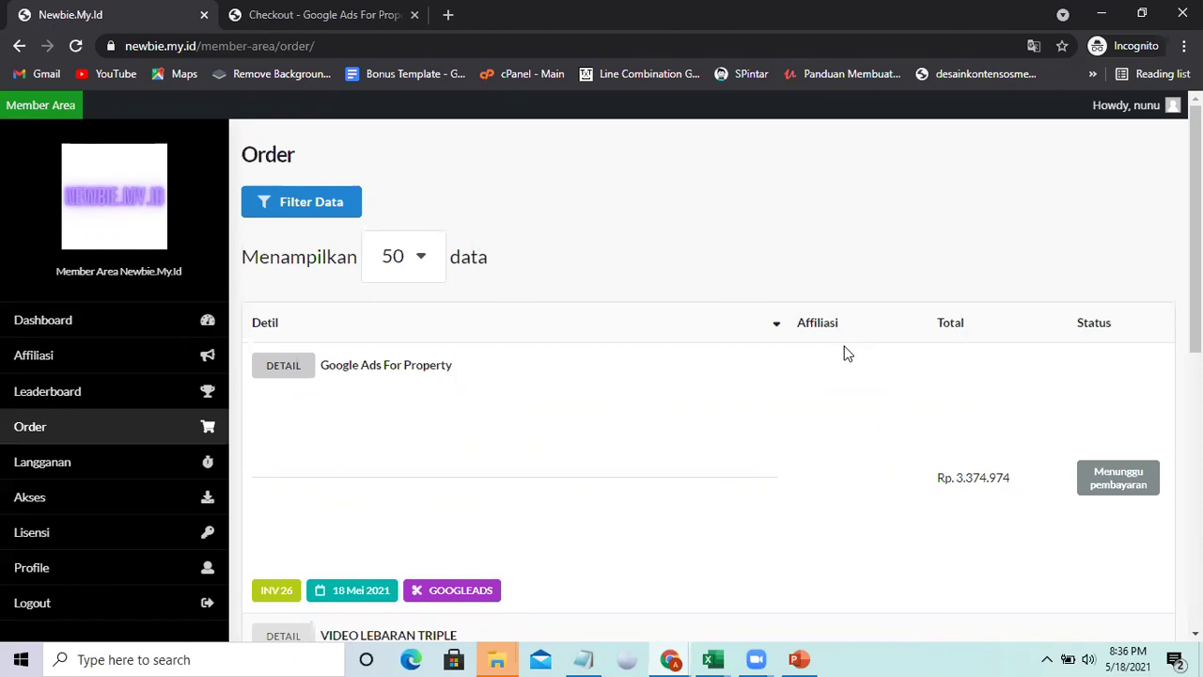
Bring up the Notepad promo text and copy the coupon code from its Kupon line.
click(584, 659)
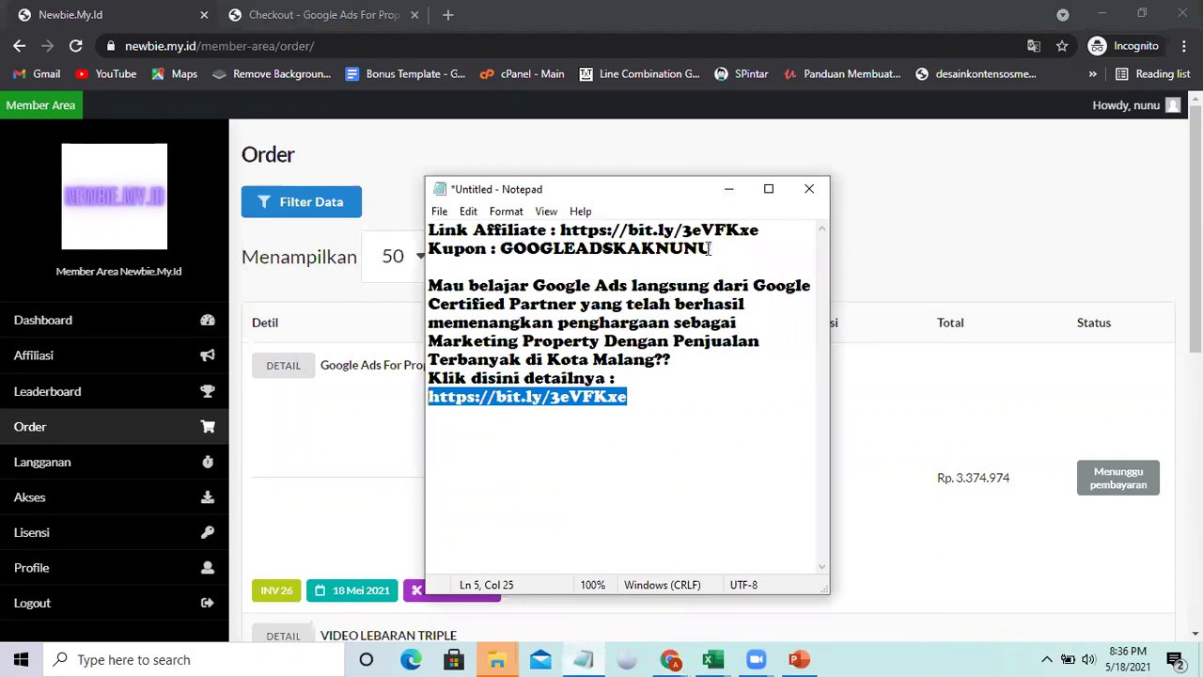
drag(713, 248, 501, 242)
key(ctrl+c)
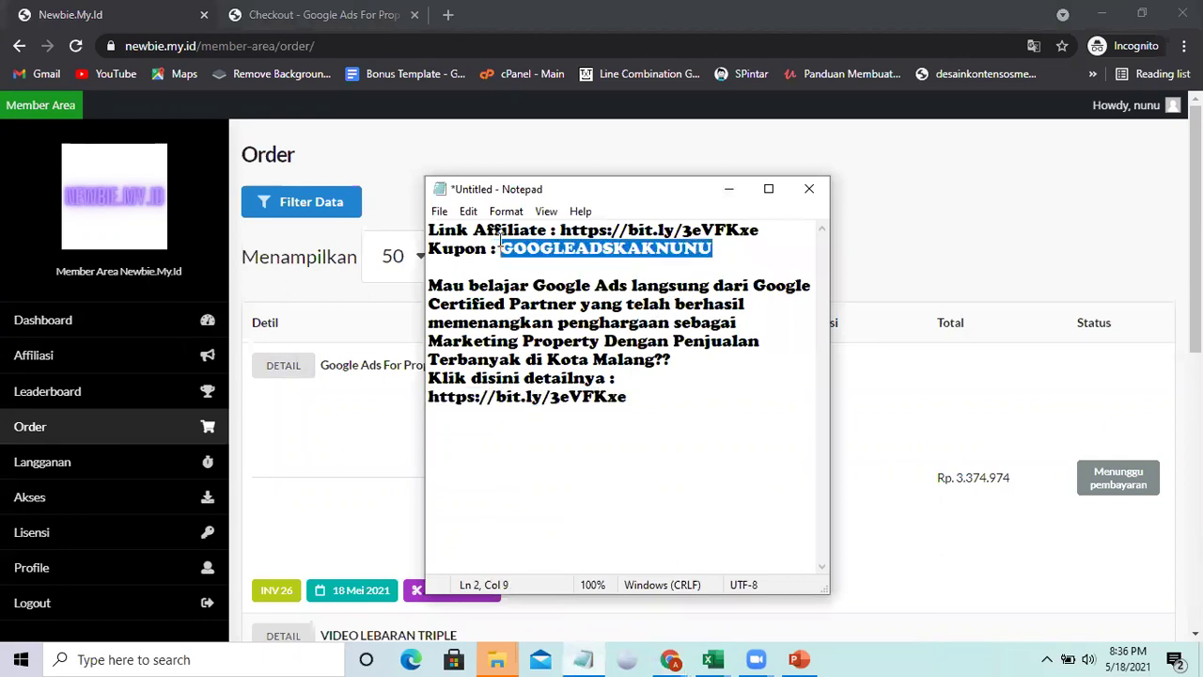
Add a closing line to the promo text: "Silahkan pake kupon ini", the copied coupon code, and "untuk mendapatkan diskon 50%".
click(658, 399)
key(Return)
key(Return)
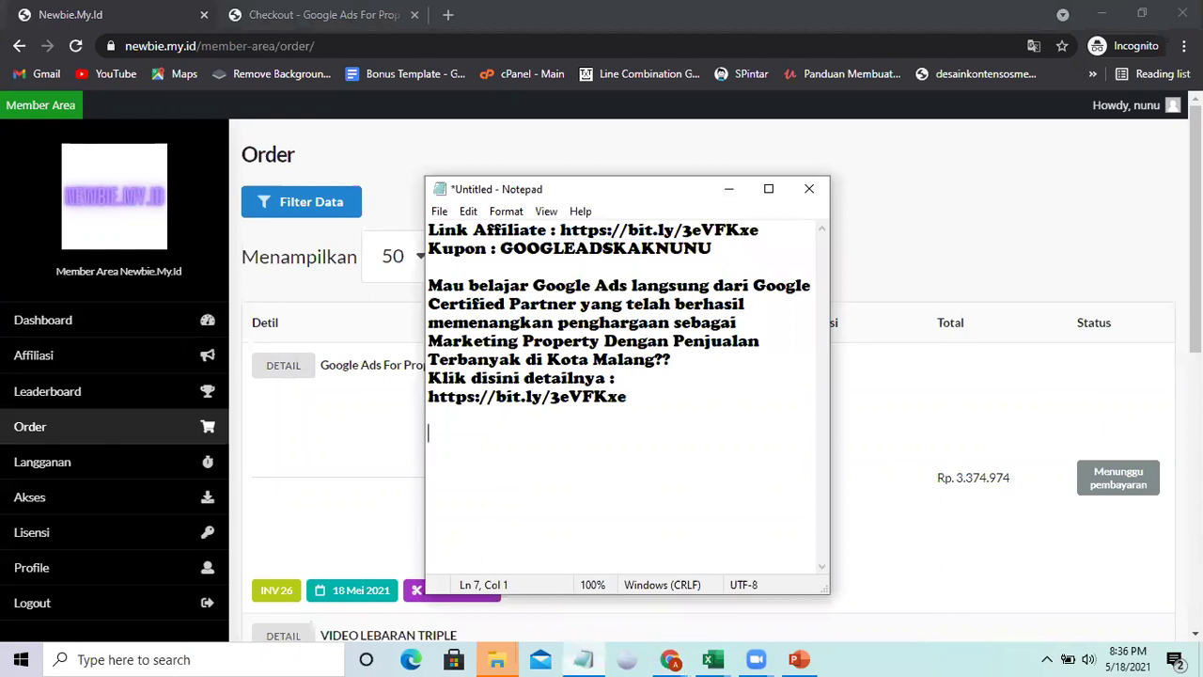
text(Silahkan pake kupon)
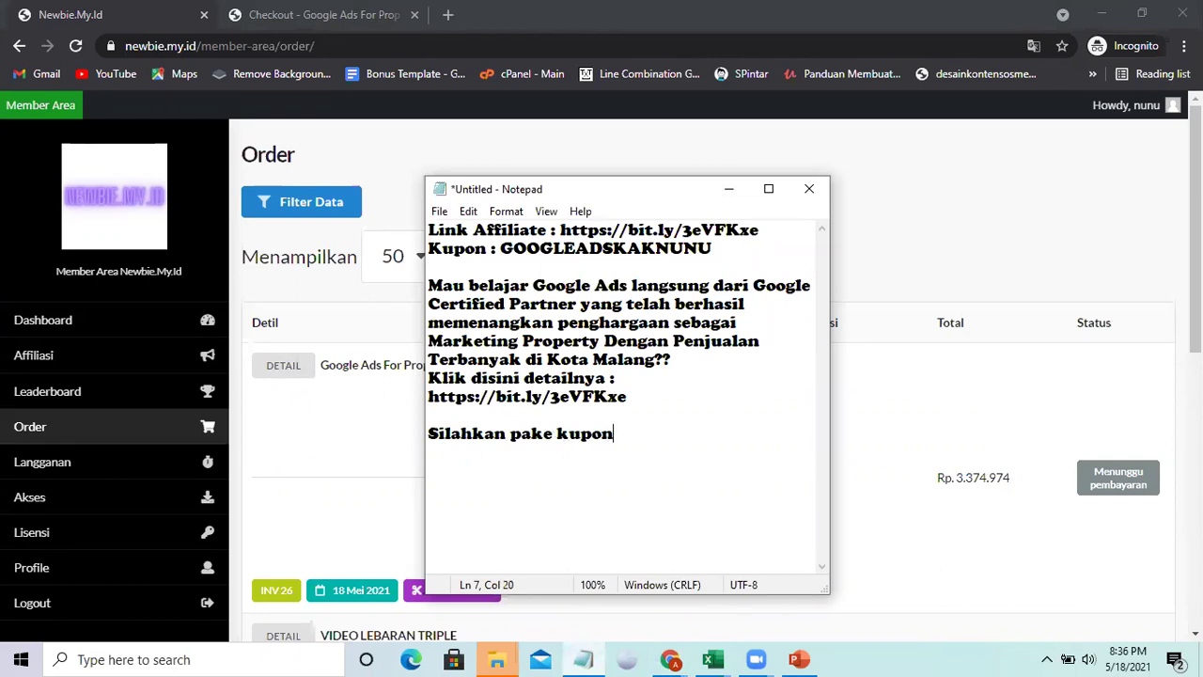
text( ini)
key(ctrl+v)
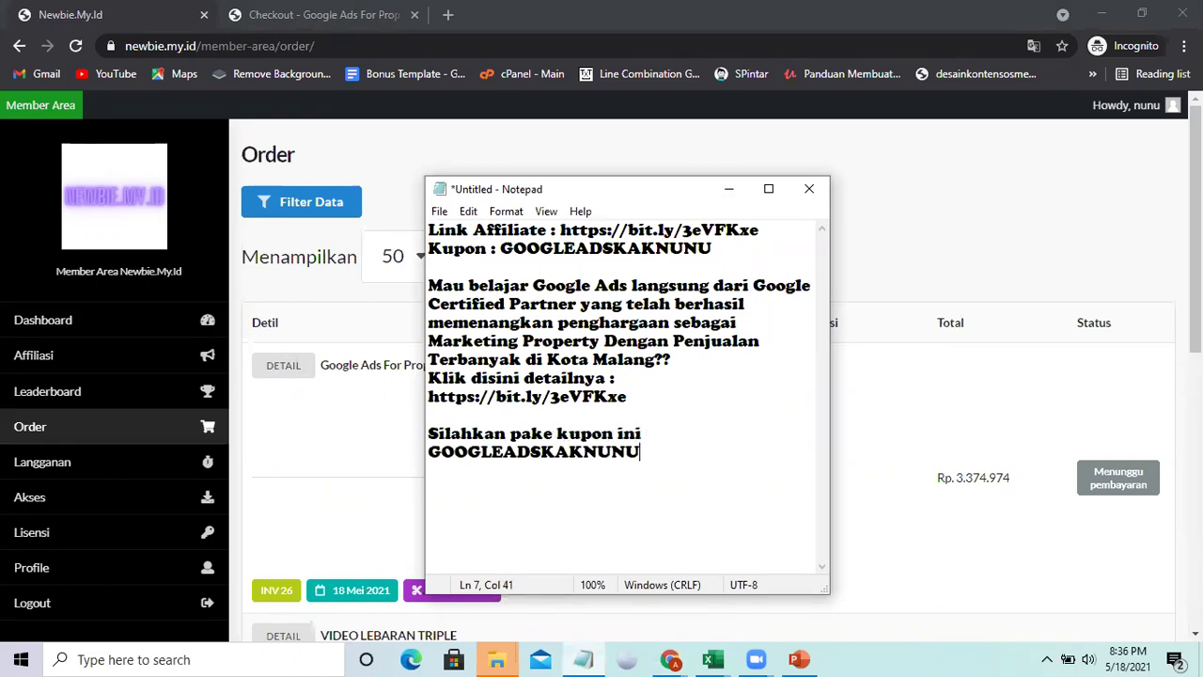
text(untuk mendap)
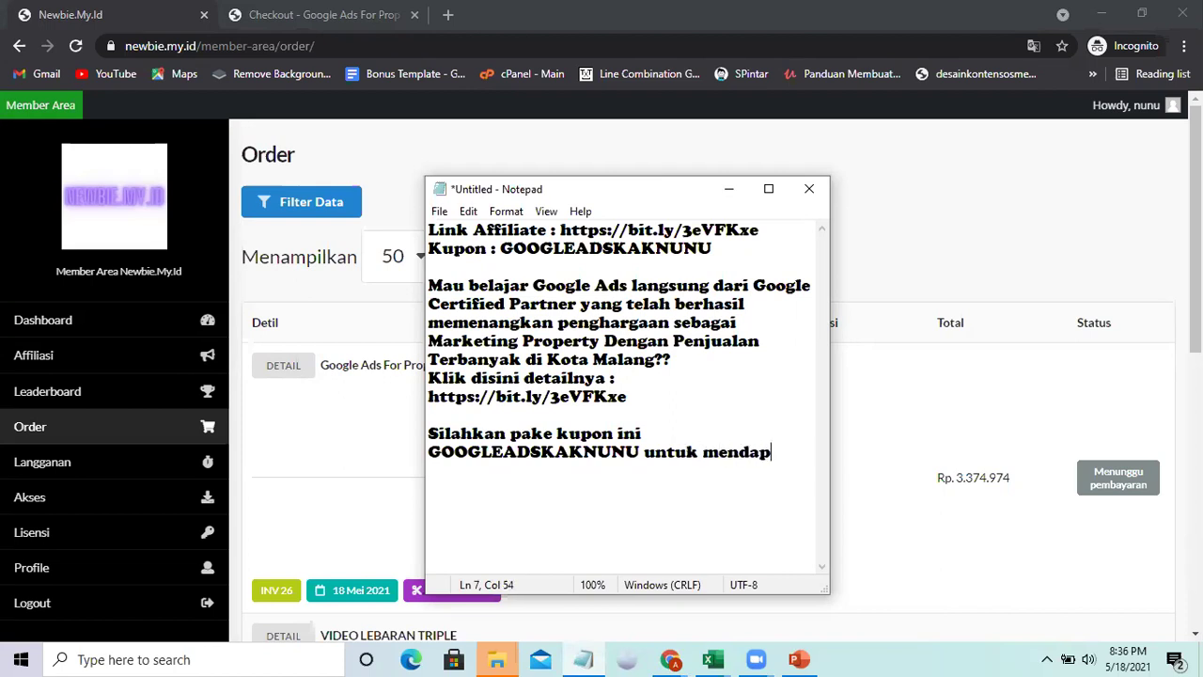
text(atkan d)
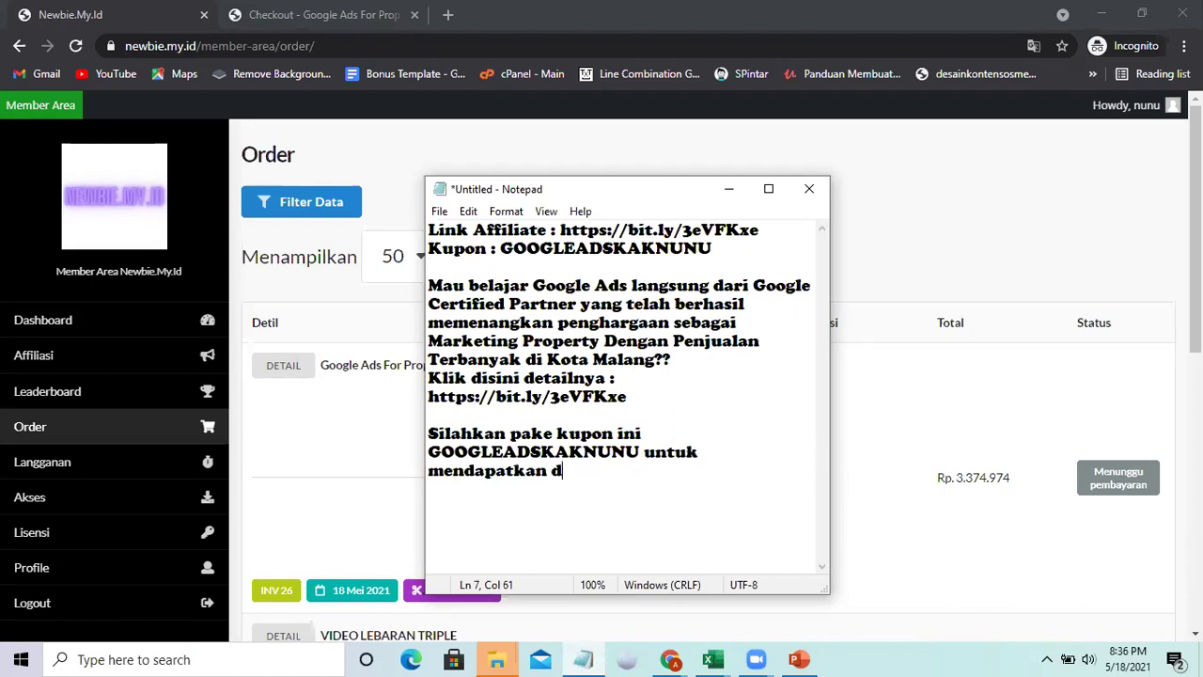
text(iskon 50%)
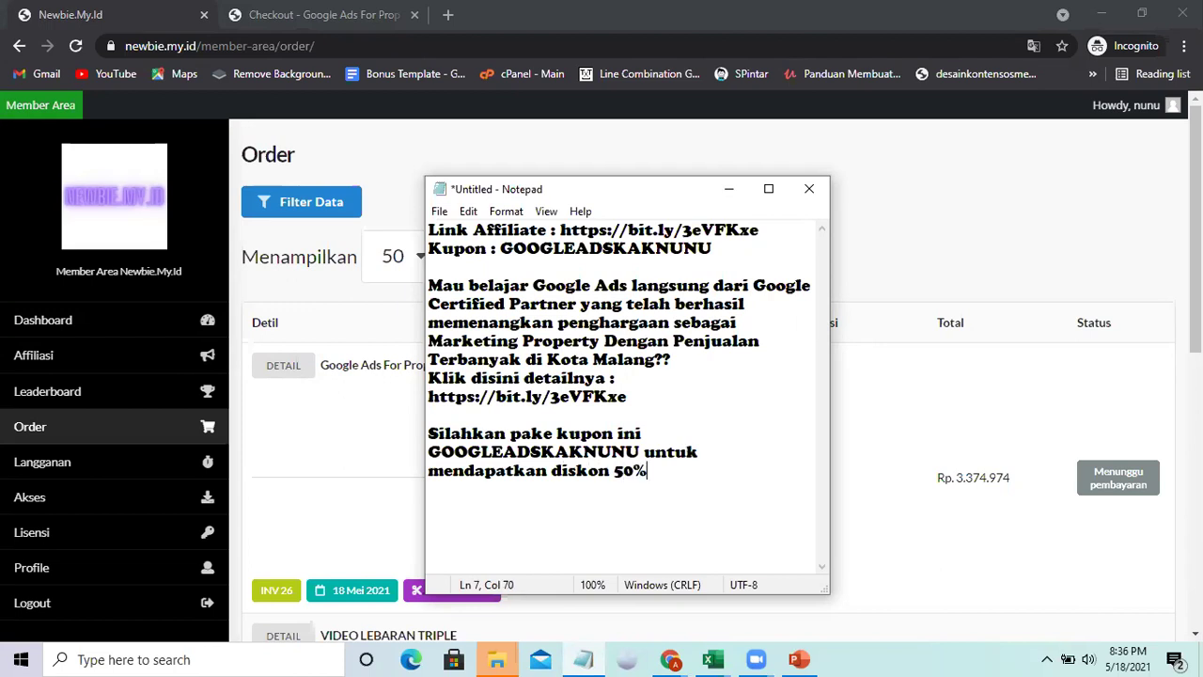
key(Return)
click(351, 320)
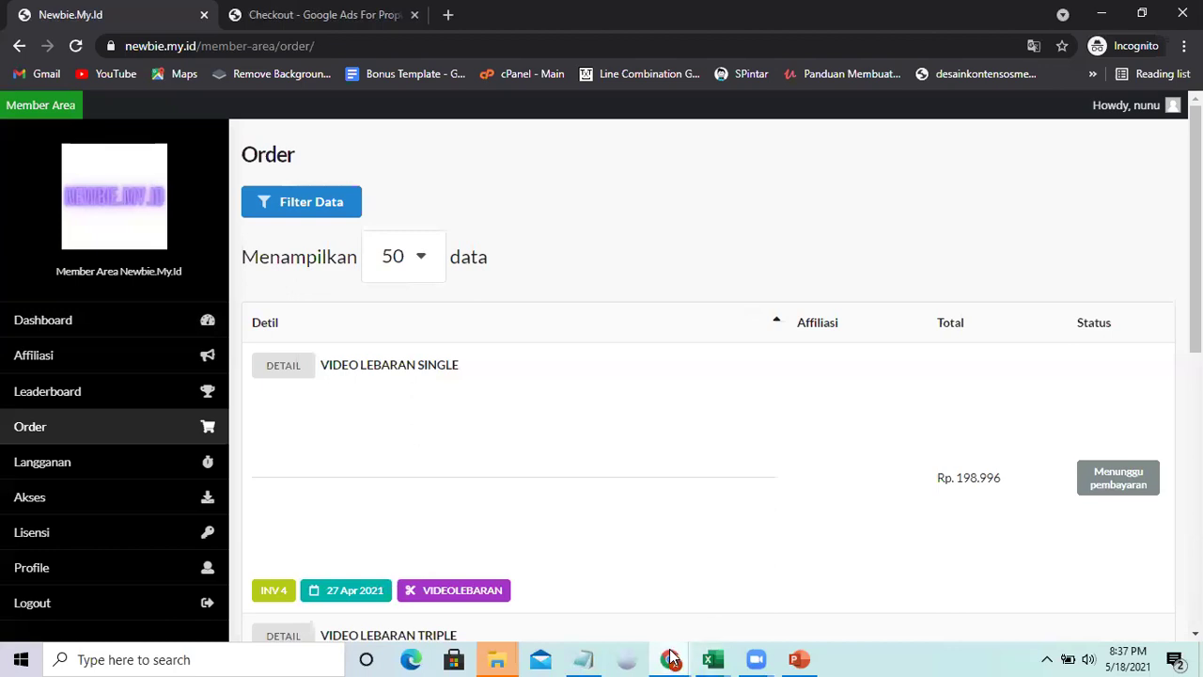
Switch to WhatsApp Web in the regular Chrome window and open the Affiliate Google Ads Pro group chat.
mouse_move(673, 658)
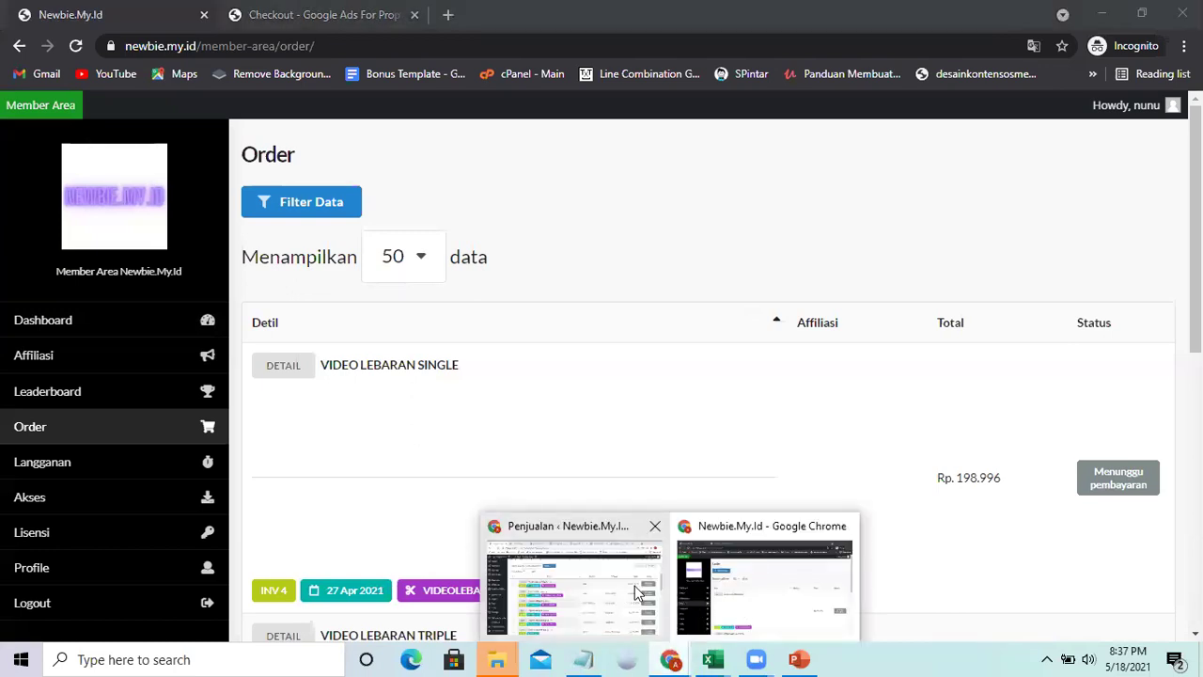
click(634, 586)
click(210, 19)
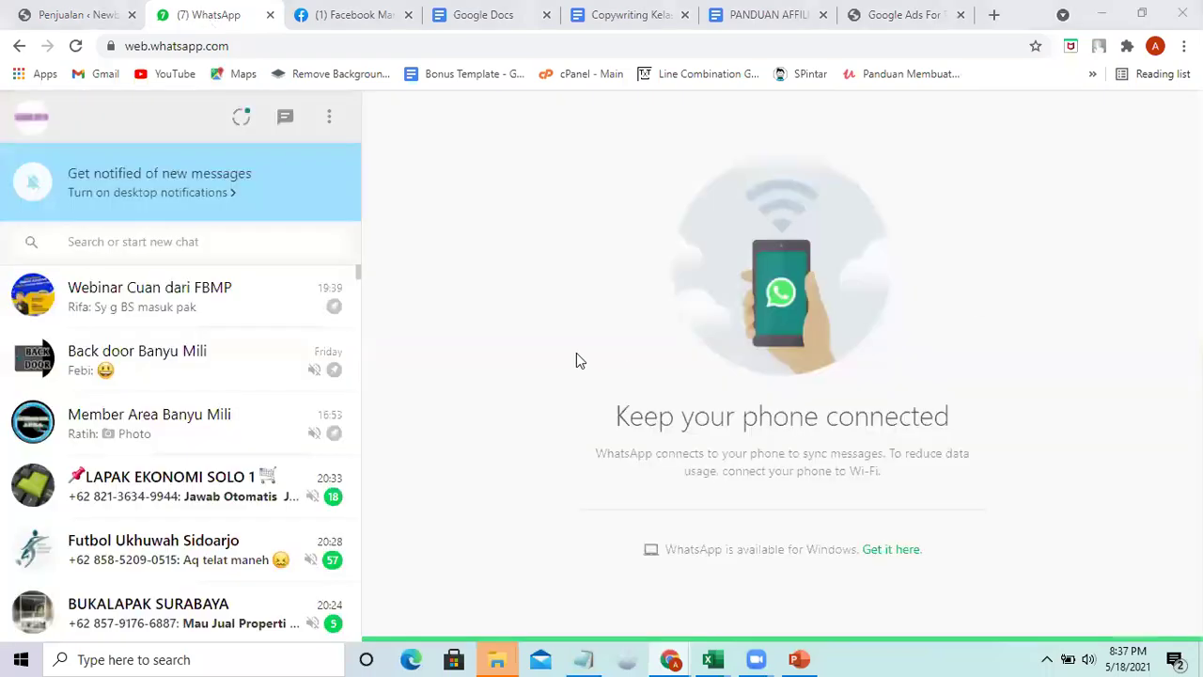
scroll(224, 425, down, 2)
scroll(222, 425, down, 4)
scroll(211, 431, up, 2)
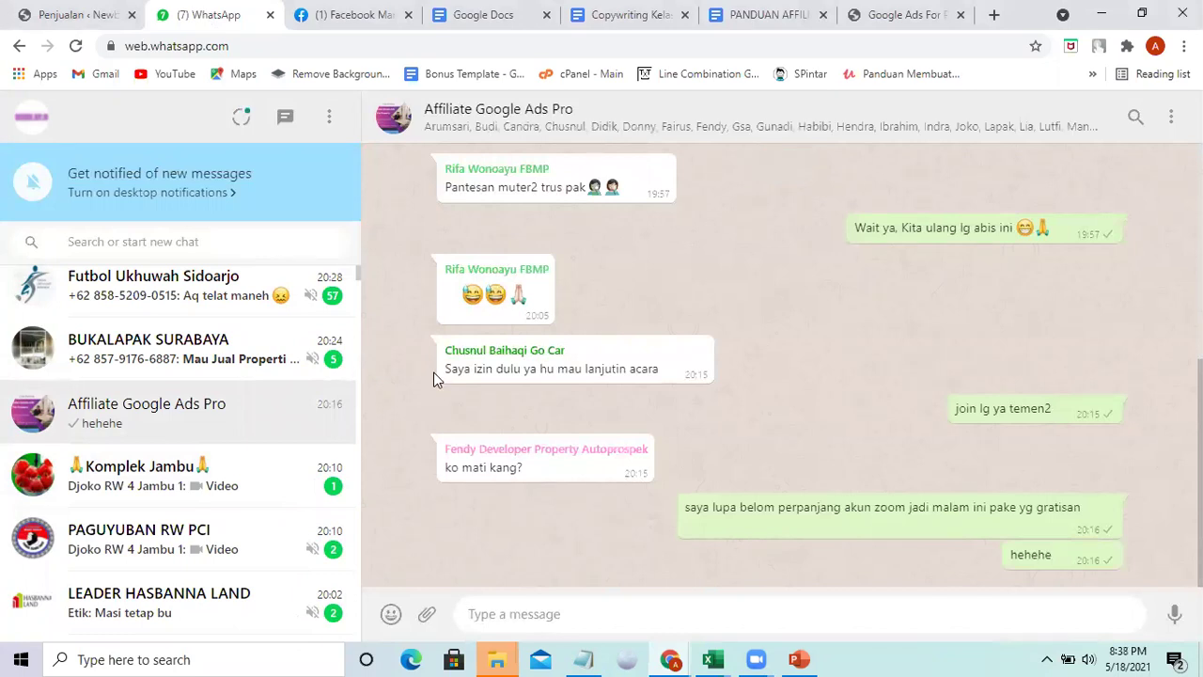
Open the Affiliate Google Ads Pro group info and read the full description covering affiliate commission, rewards and the guide link.
click(521, 121)
scroll(981, 398, down, 2)
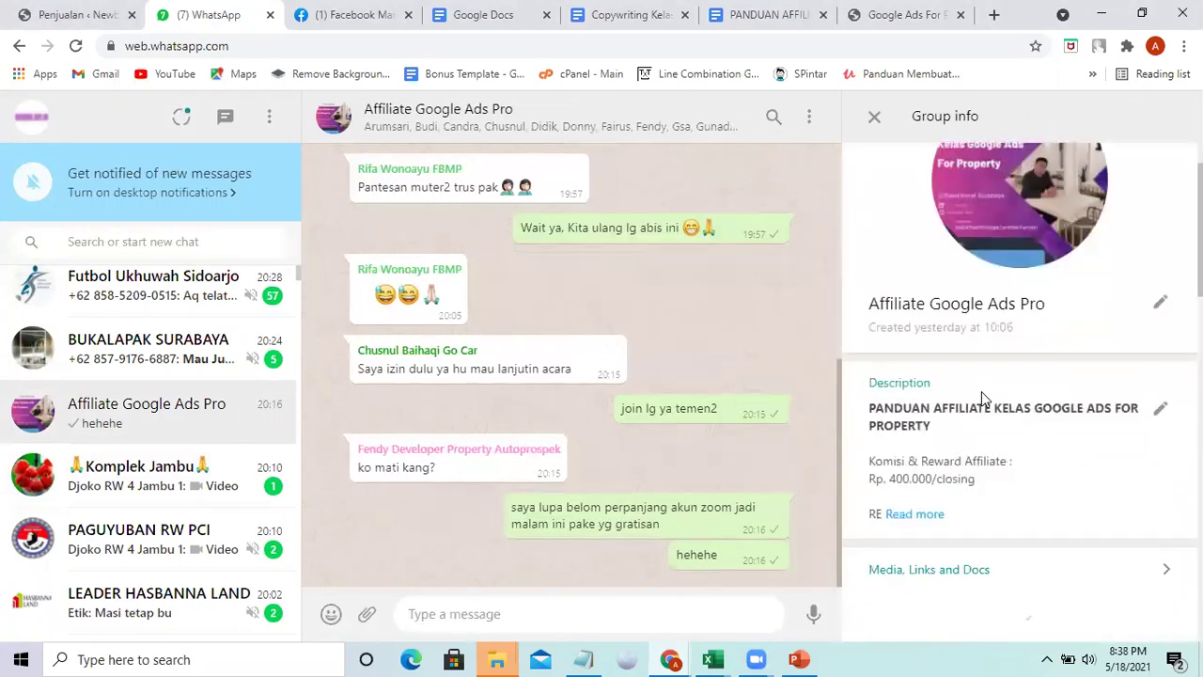
click(921, 416)
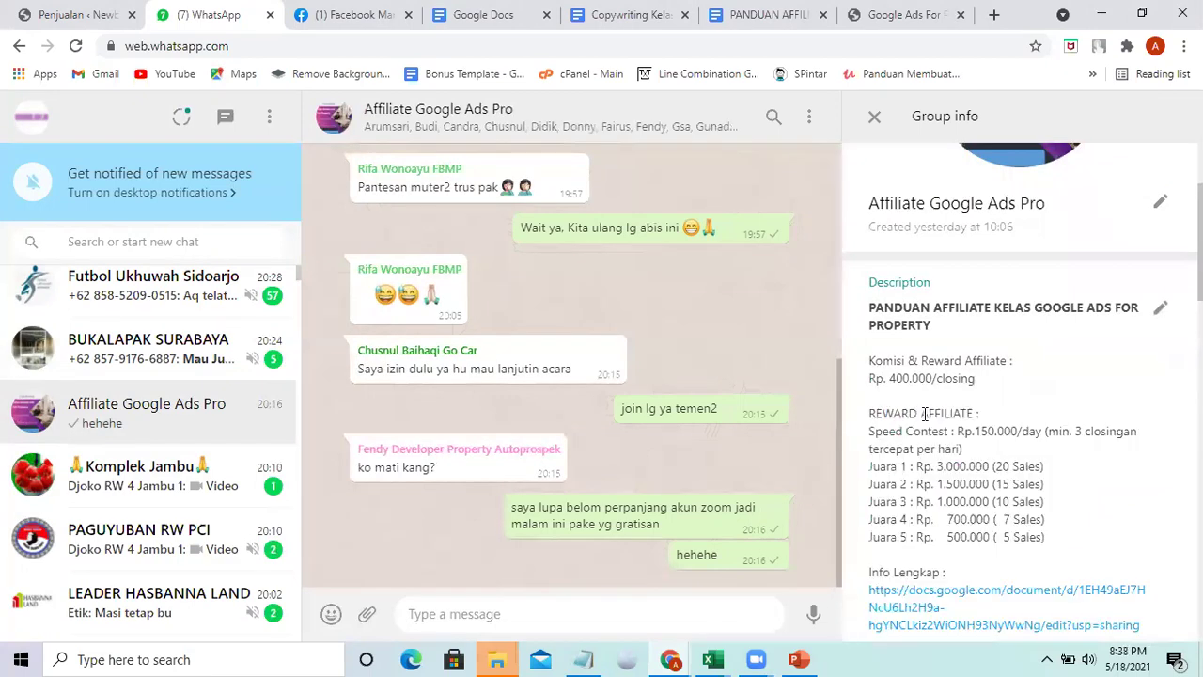
scroll(931, 465, down, 3)
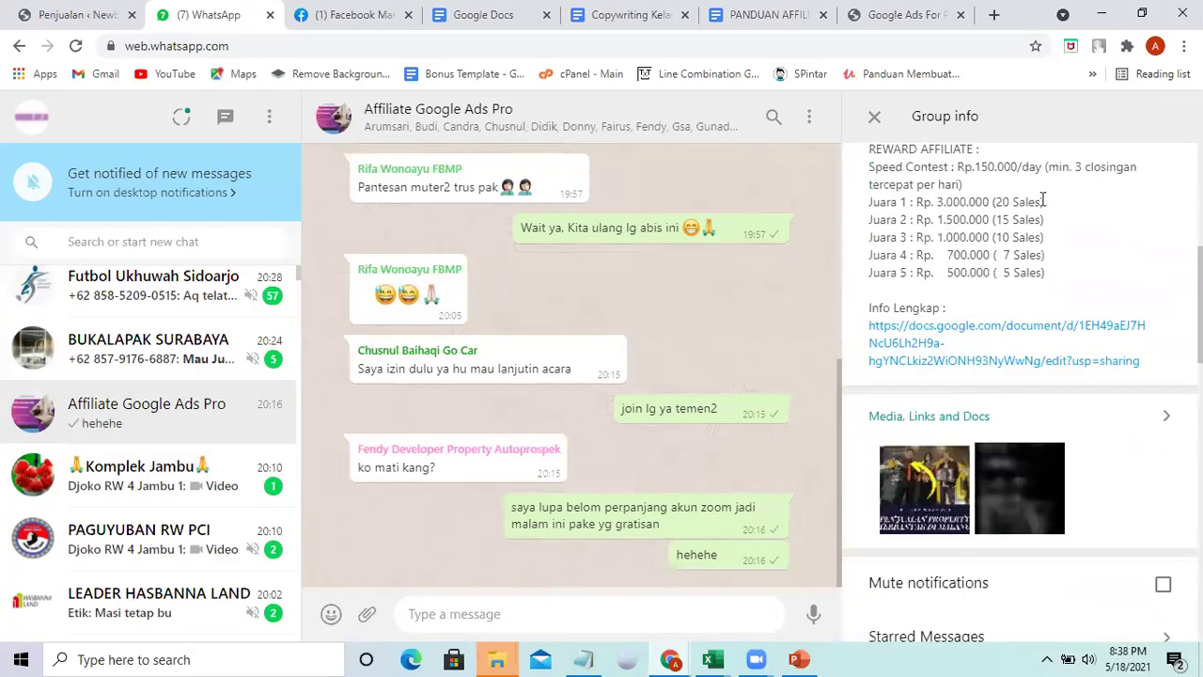
Review the commission and the Speed Contest and Juara 1–5 reward tiers in the group description.
scroll(1042, 200, up, 2)
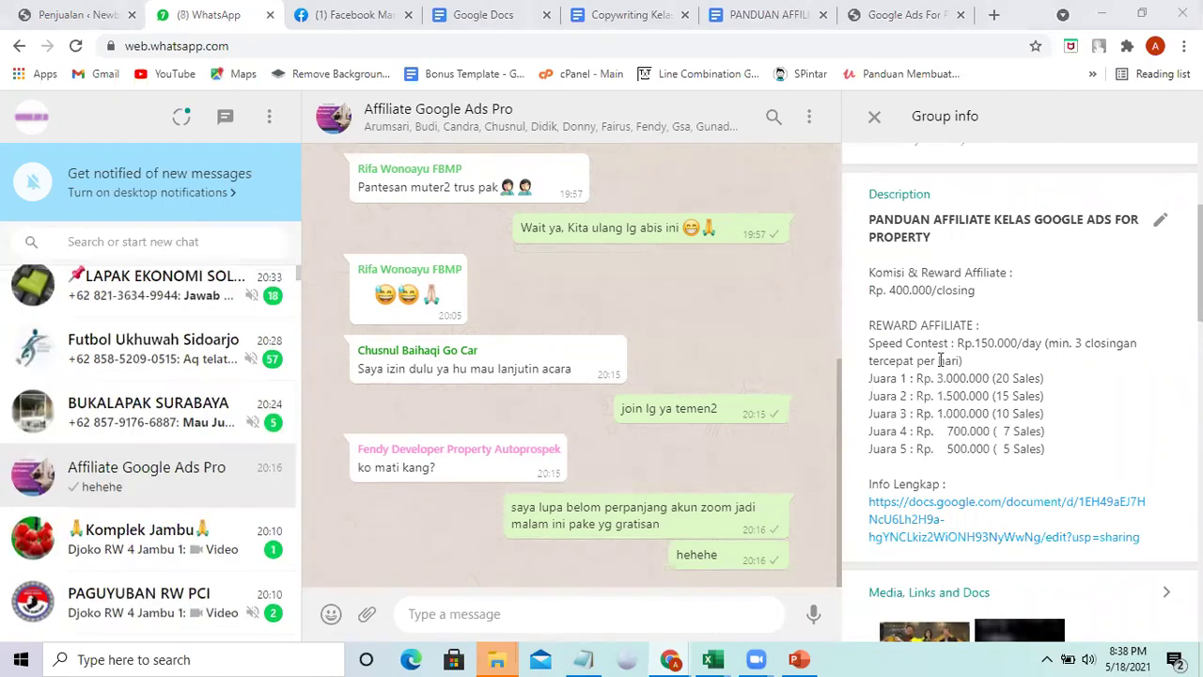
scroll(960, 358, down, 1)
scroll(938, 545, up, 2)
scroll(935, 498, down, 2)
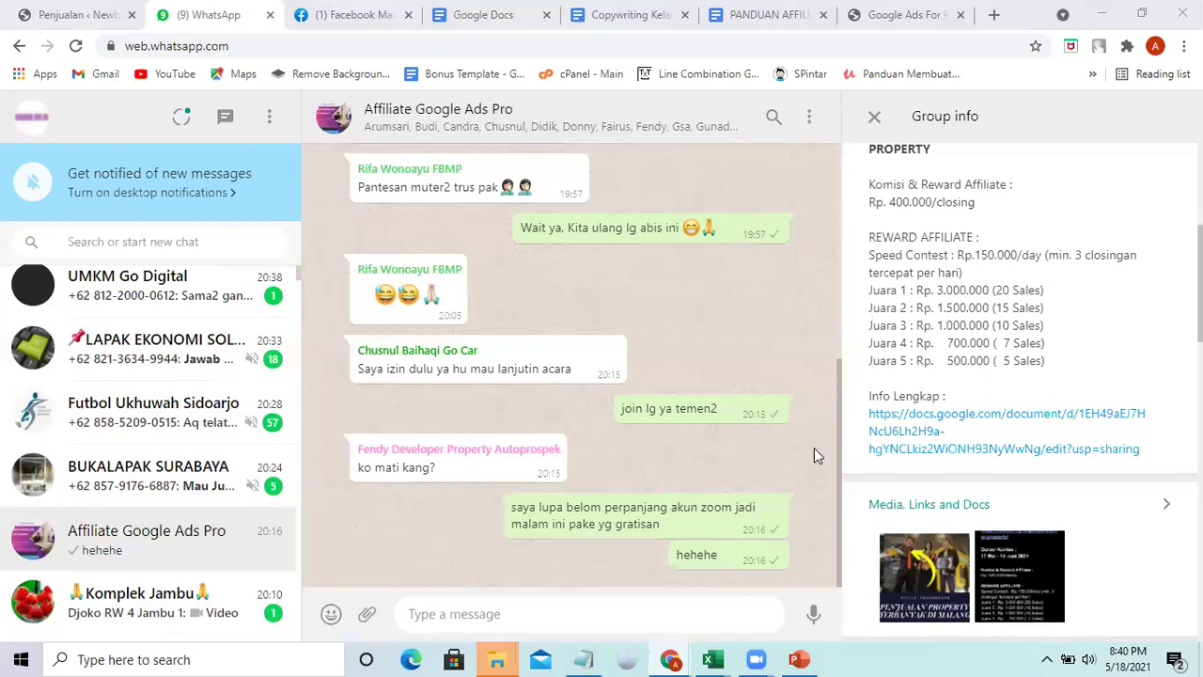
Open the Copywriting Kelas Google Ads For Property document and read through its templates, Copywriting #1 to #7.
click(632, 17)
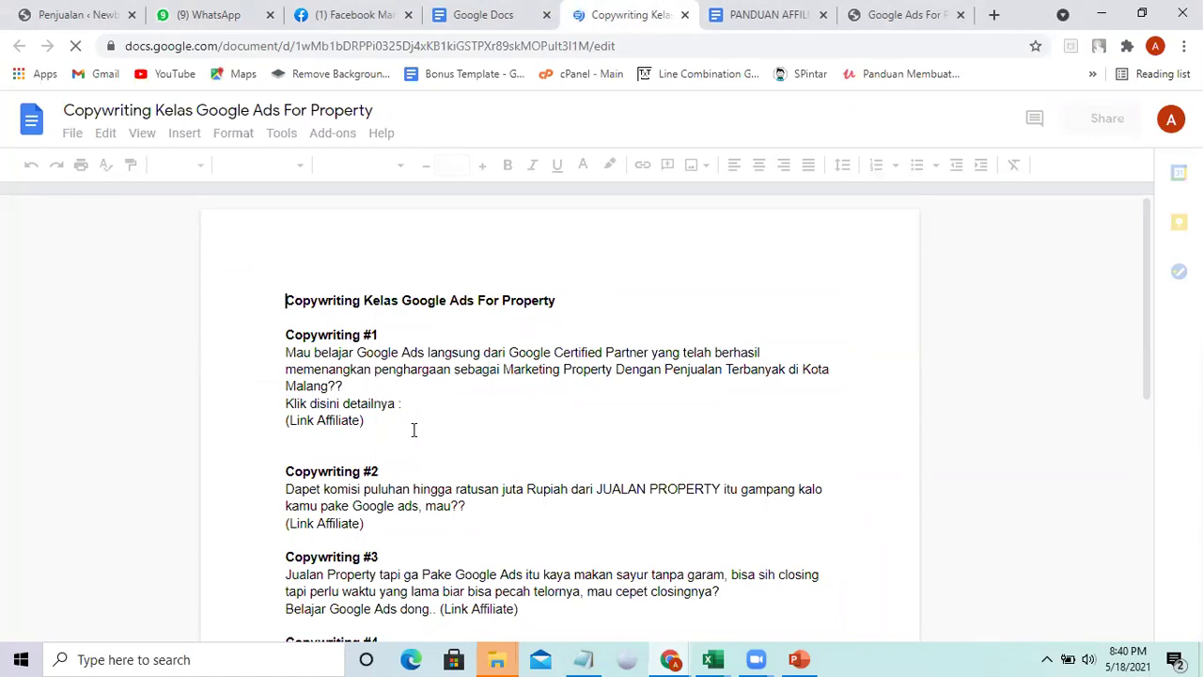
scroll(320, 360, down, 1)
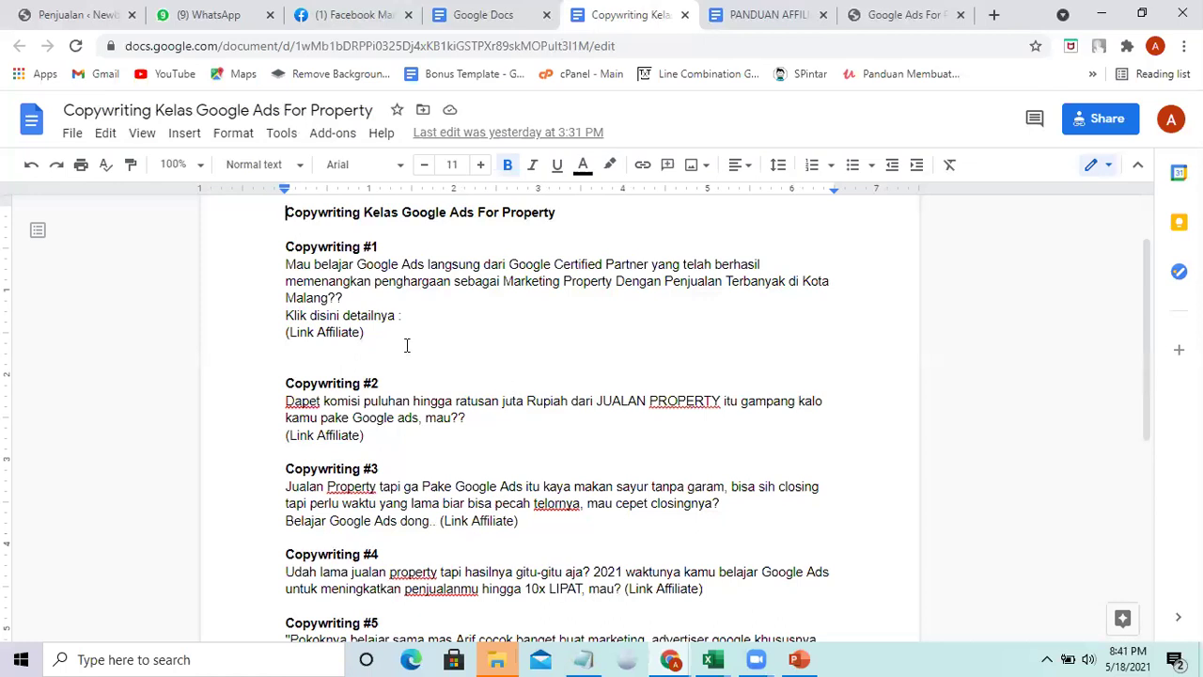
scroll(406, 343, down, 5)
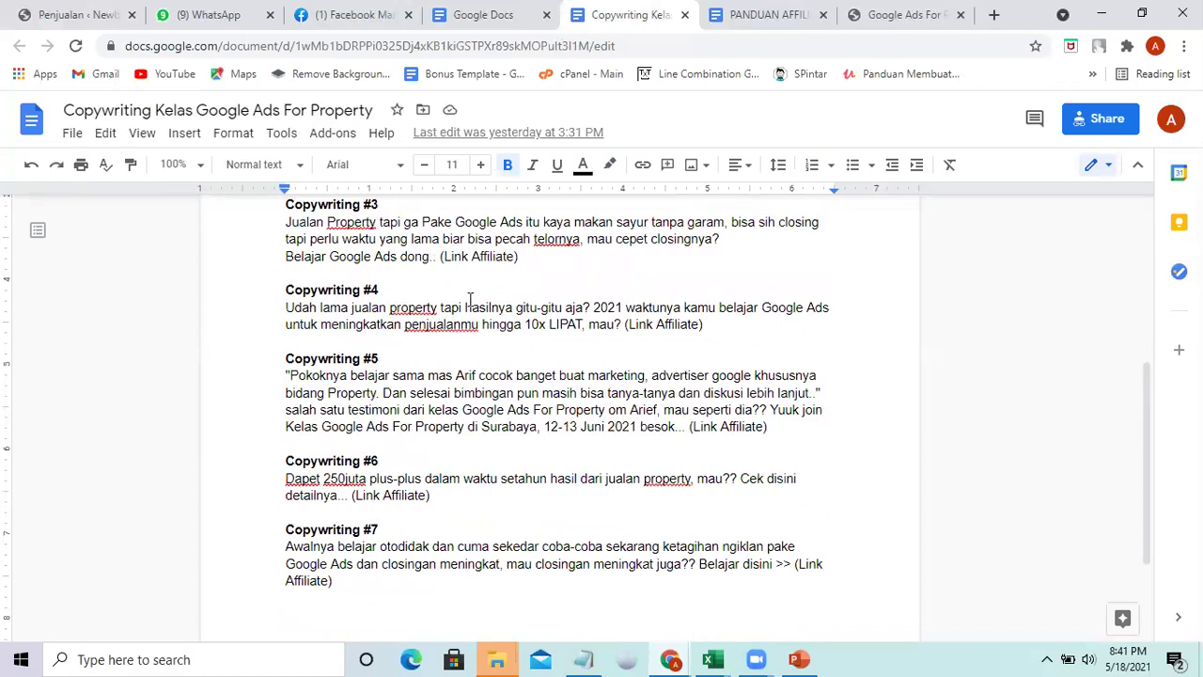
scroll(470, 299, up, 3)
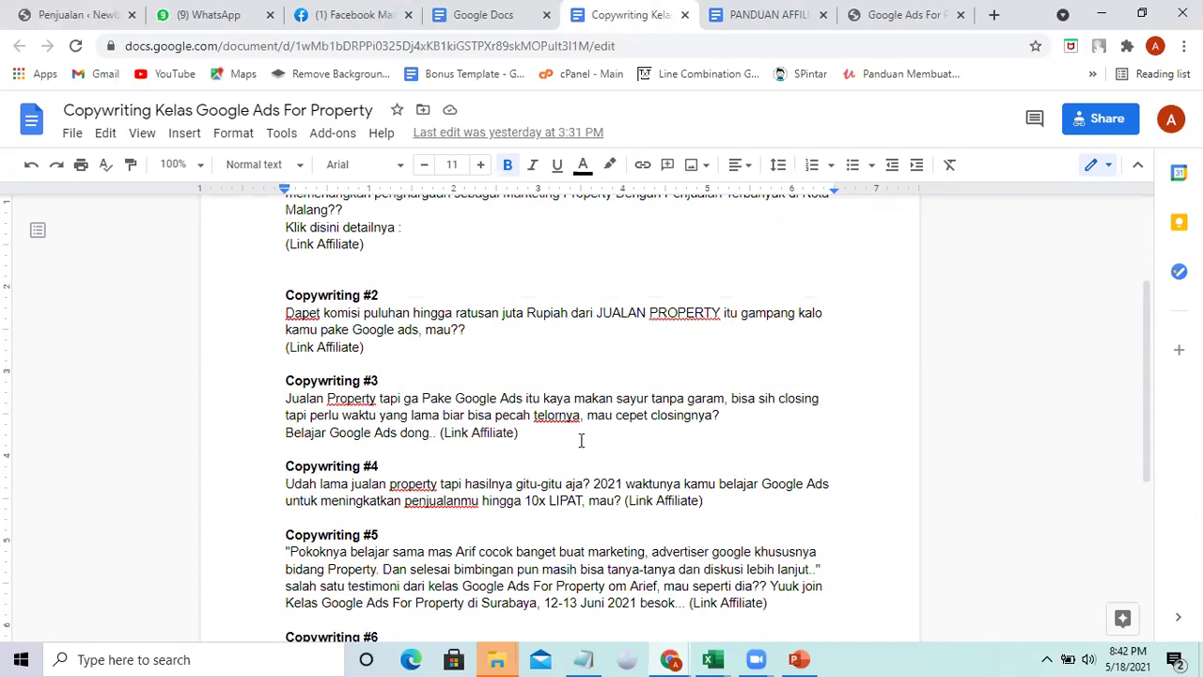
scroll(581, 441, down, 2)
scroll(581, 442, down, 1)
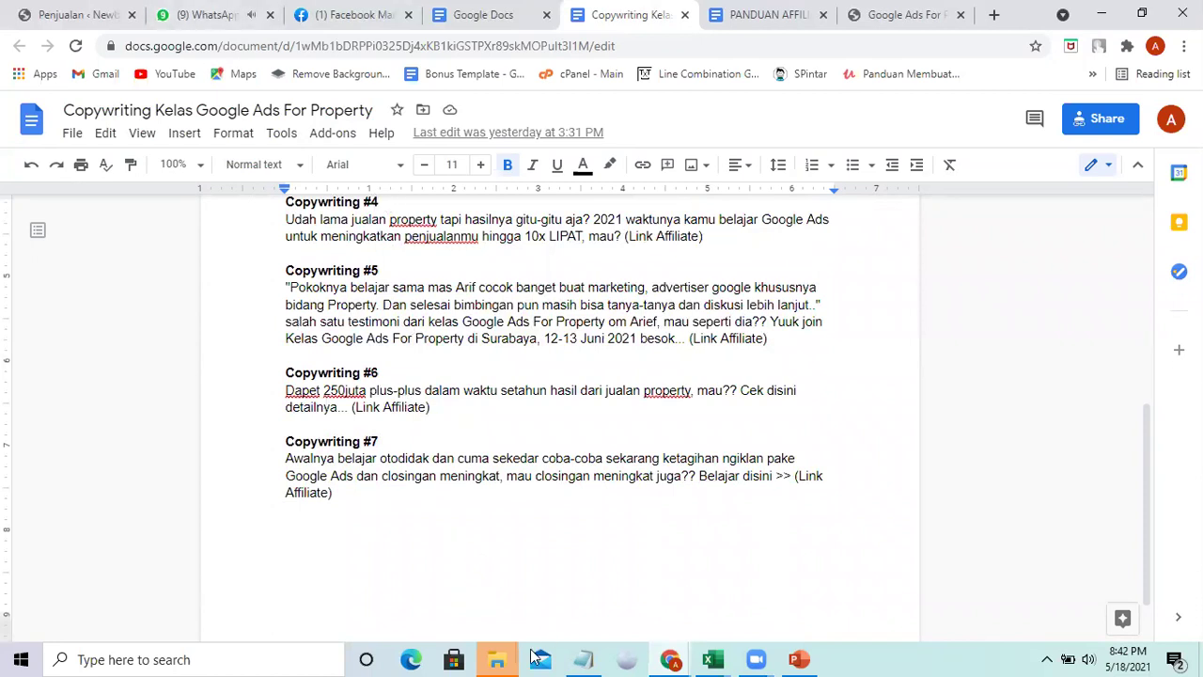
Switch to the File Explorer window showing the flyer webinar folder and go up to its parent folder, Gambar Promo.
click(497, 659)
click(567, 596)
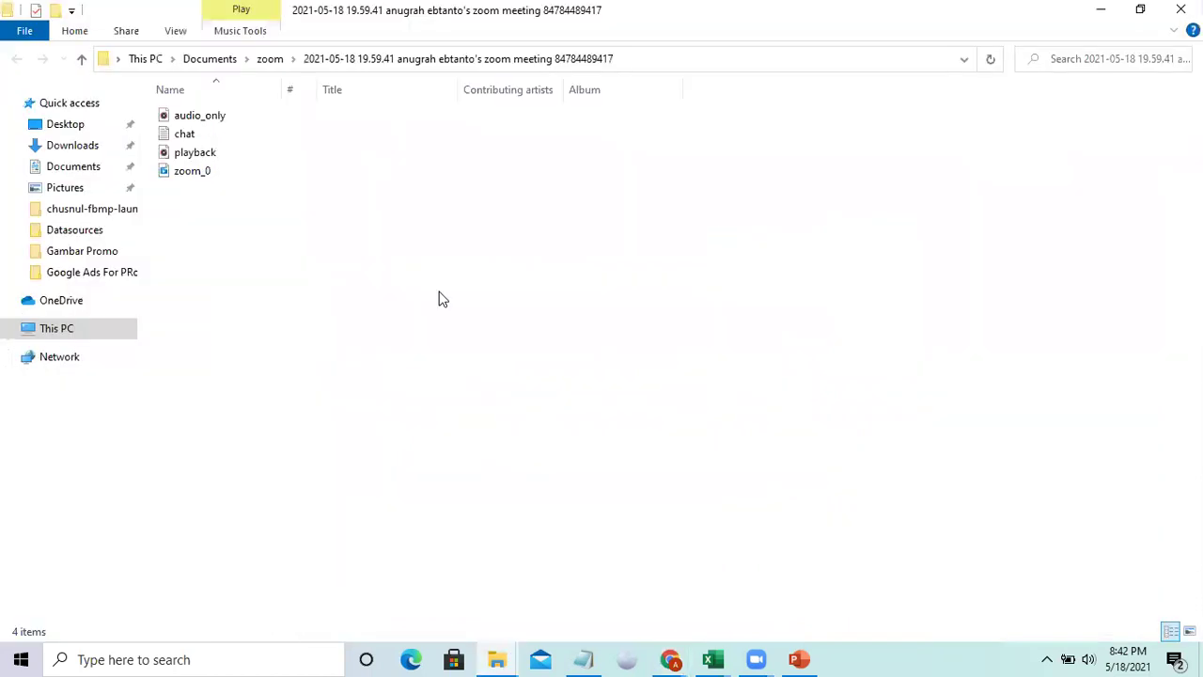
click(497, 659)
click(389, 574)
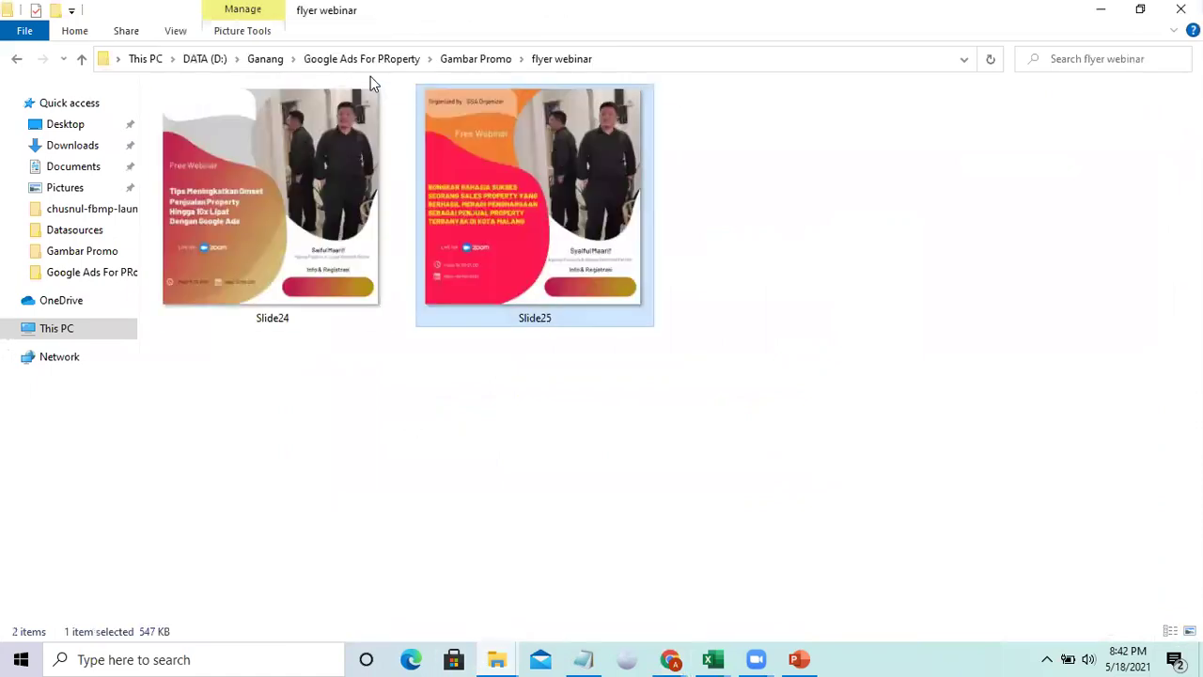
click(476, 59)
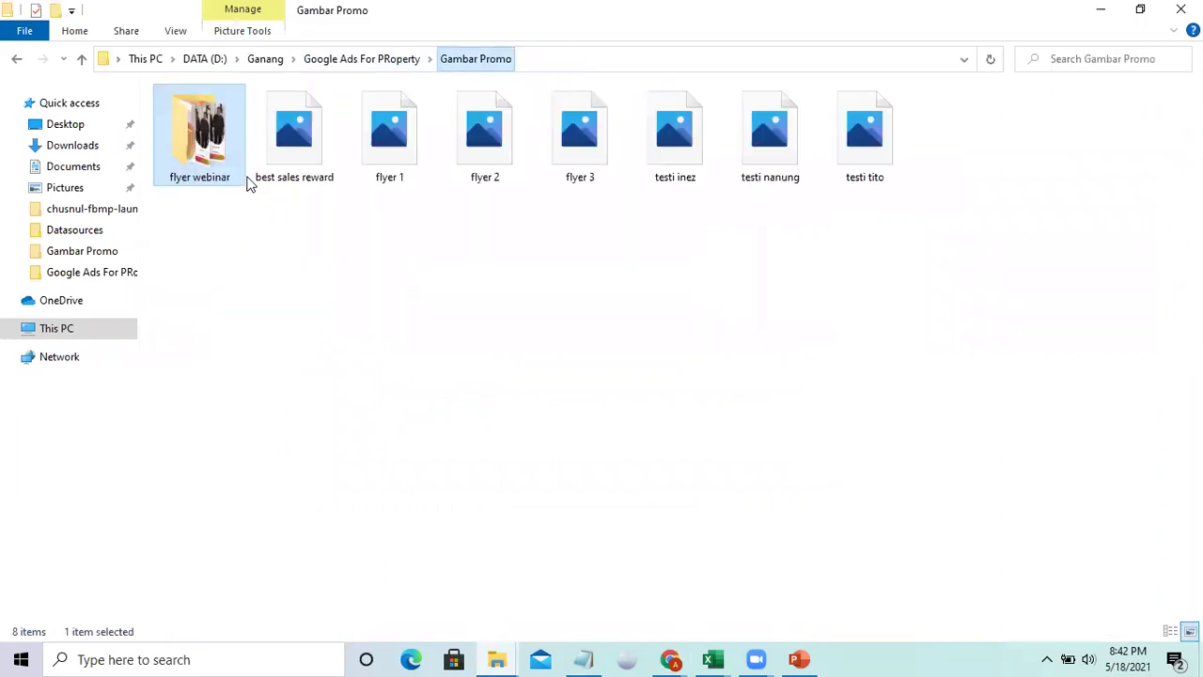
Display the Gambar Promo folder contents as extra large icons and select the middle testimonial screenshot.
right_click(499, 270)
mouse_move(647, 282)
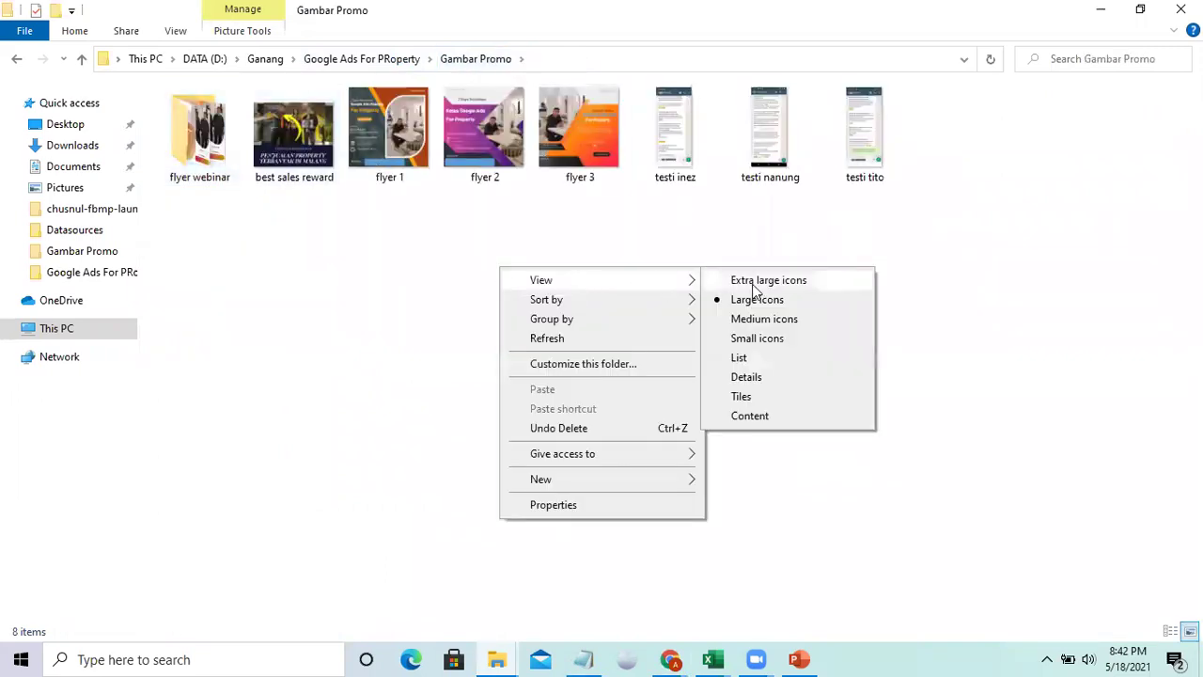
click(753, 280)
click(792, 438)
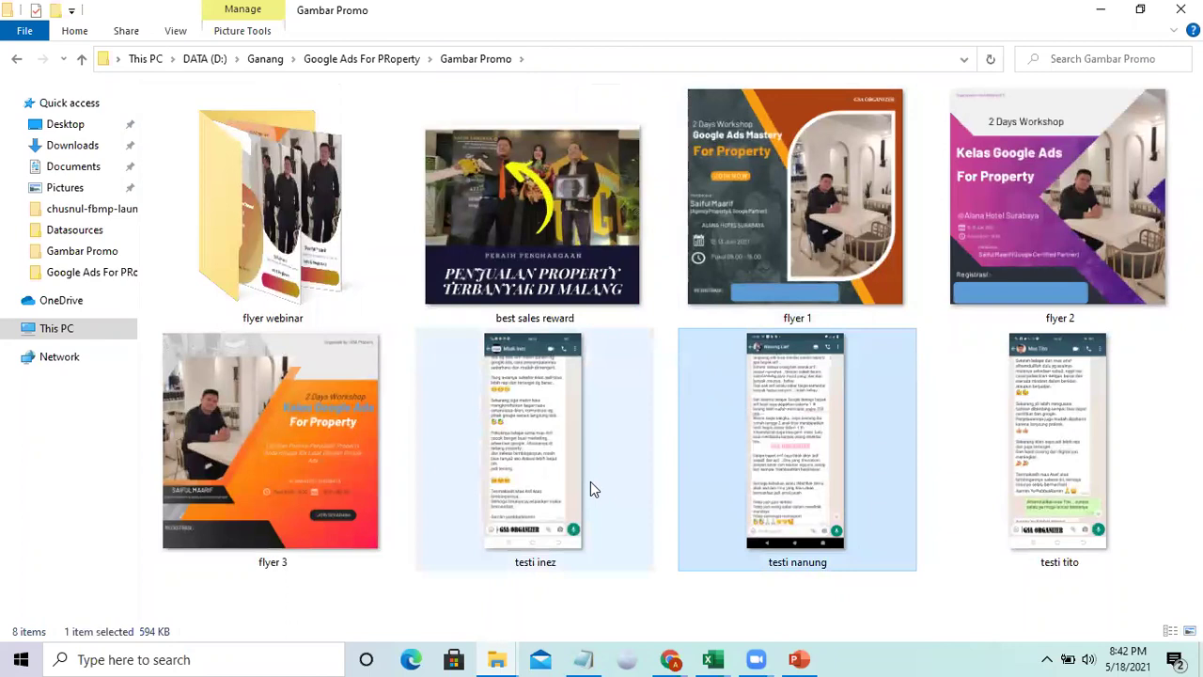
Return to the Copywriting document in Chrome and look over Copywriting #2 to #7 again.
click(671, 659)
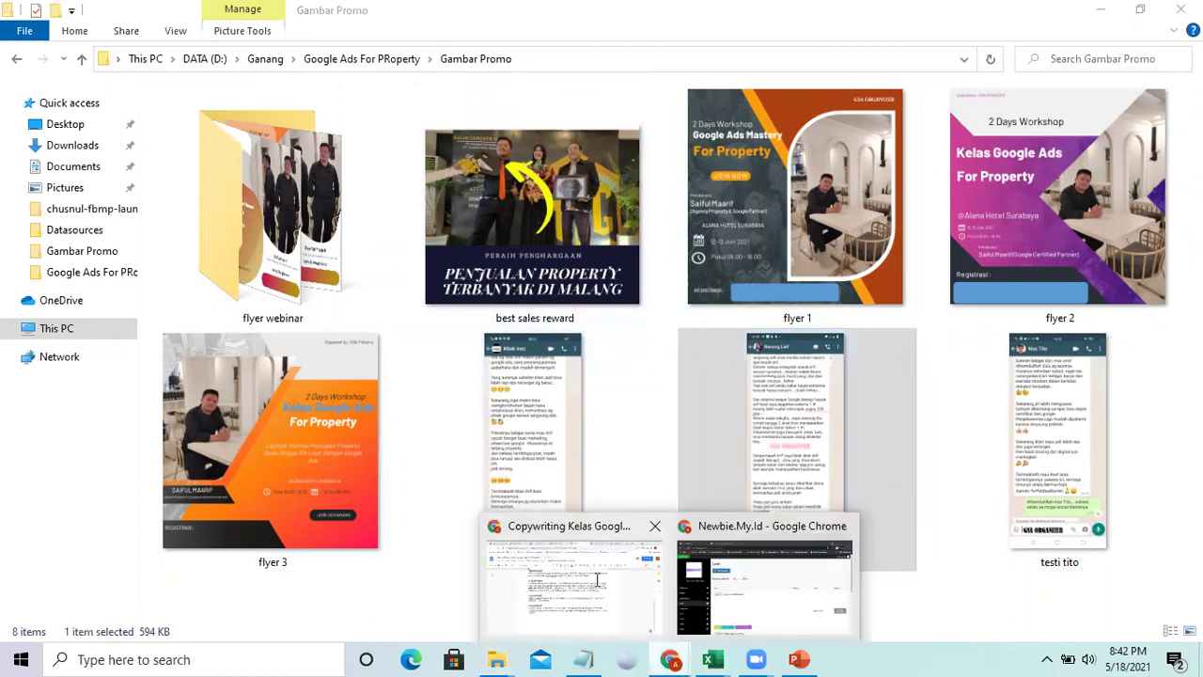
click(620, 577)
scroll(428, 378, up, 1)
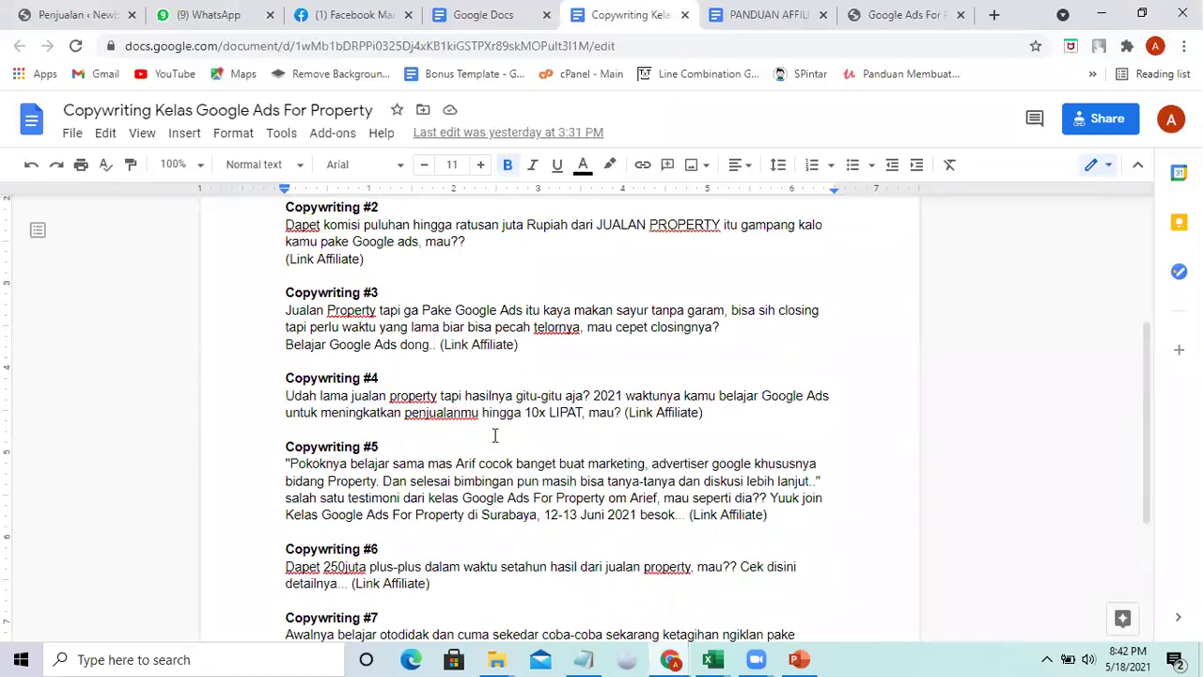
scroll(408, 458, down, 2)
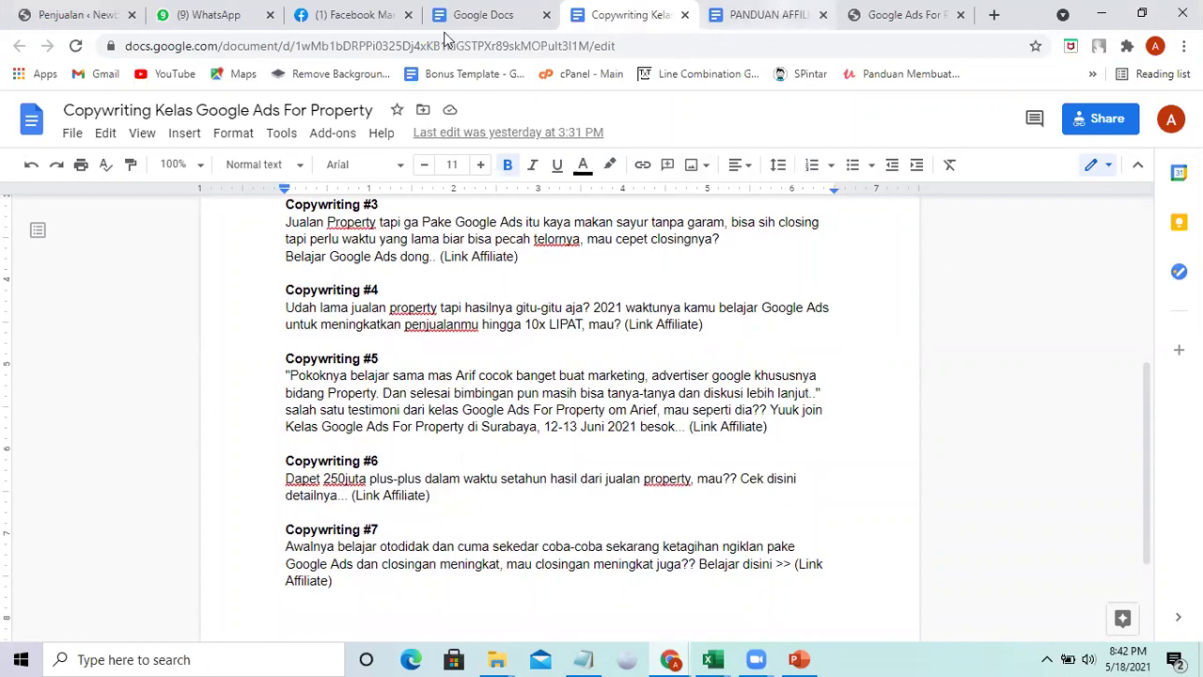
Open the PANDUAN AFFILIATE KELAS GOOGLE ADS FOR PROPERTY document and review its resource links, reward tiers, commission and contest details.
click(739, 14)
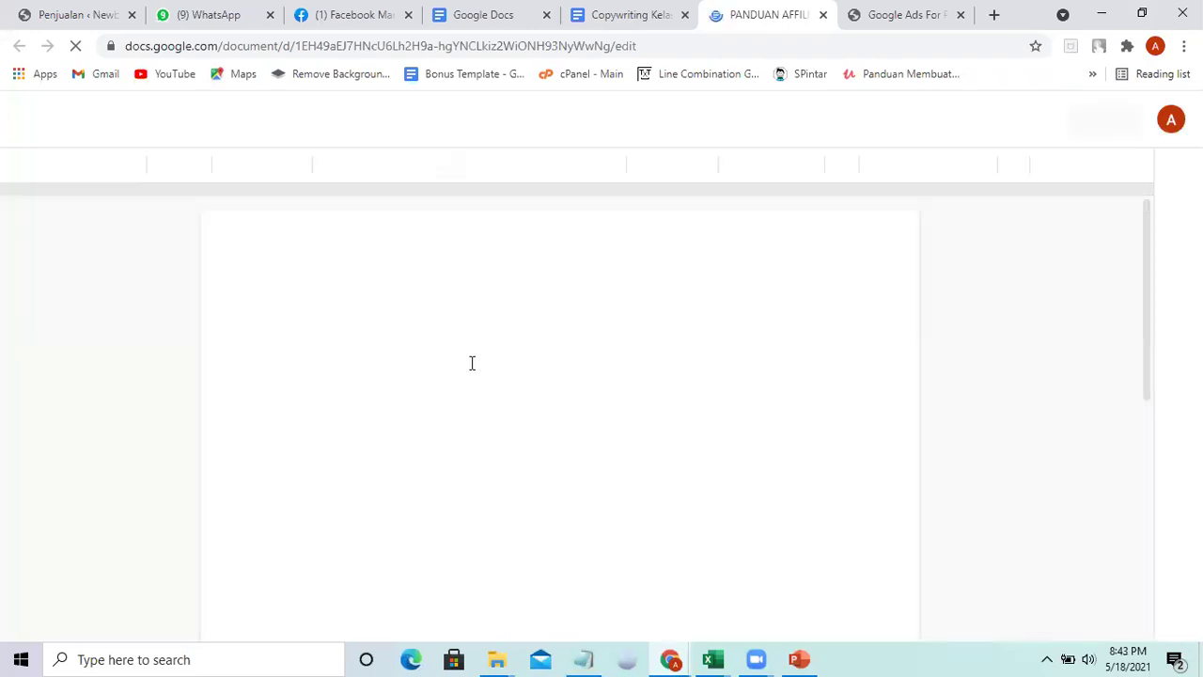
scroll(435, 339, down, 5)
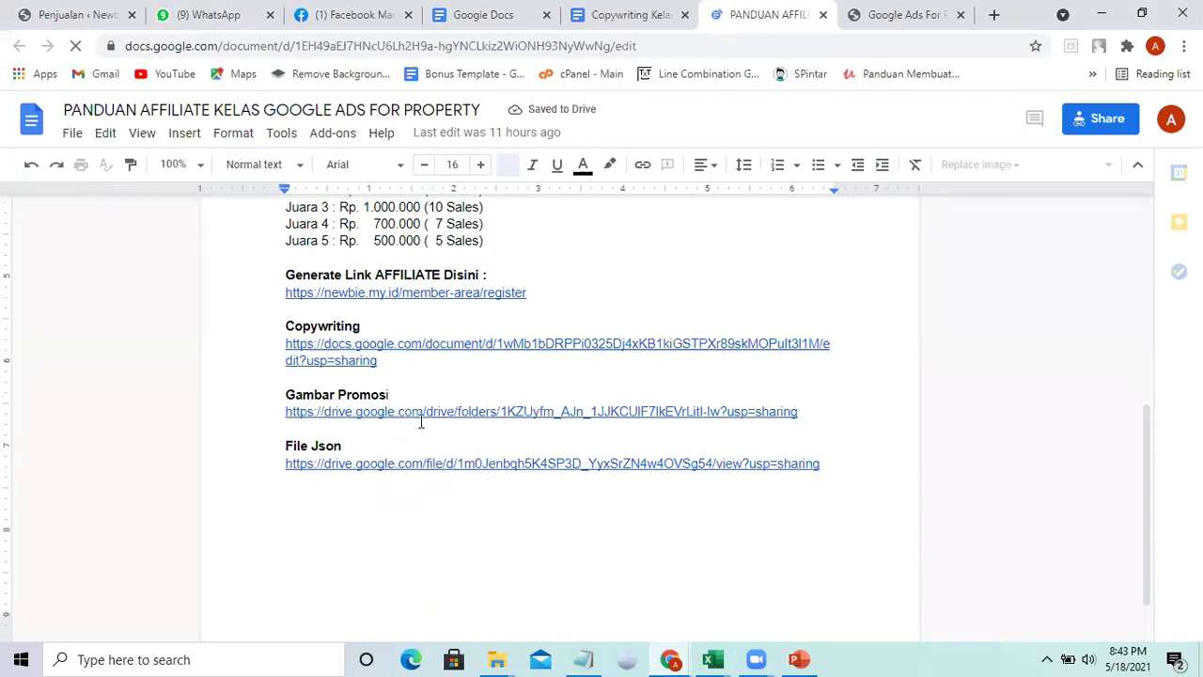
scroll(395, 470, up, 1)
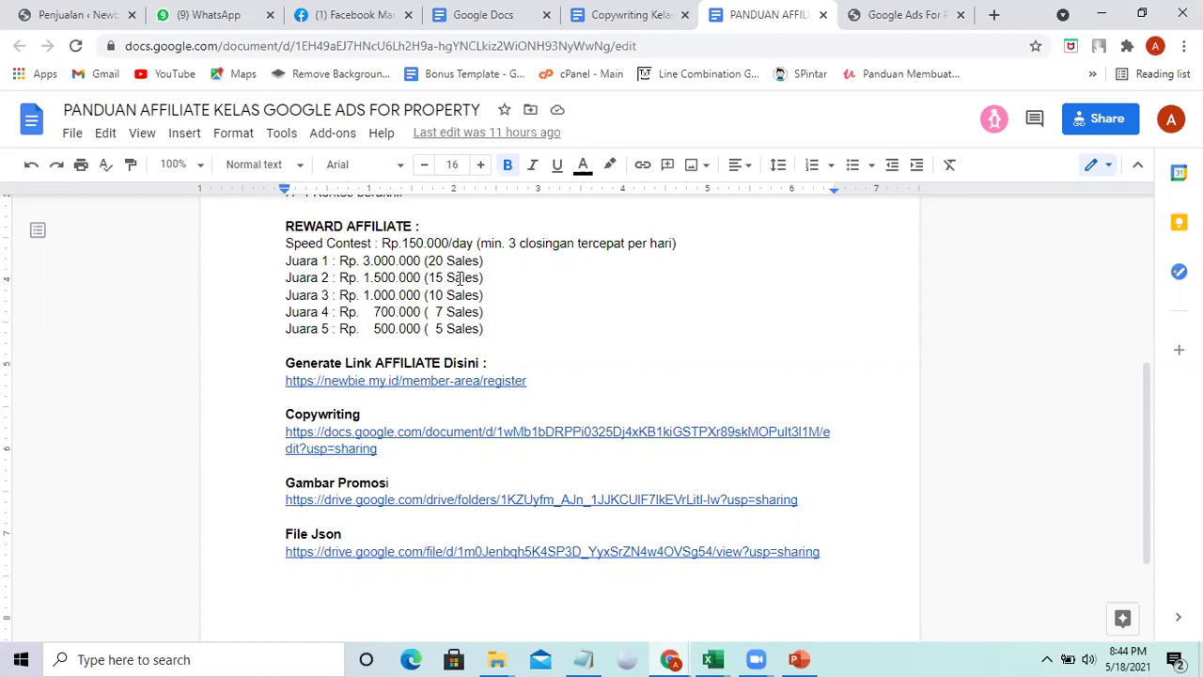
scroll(459, 277, up, 3)
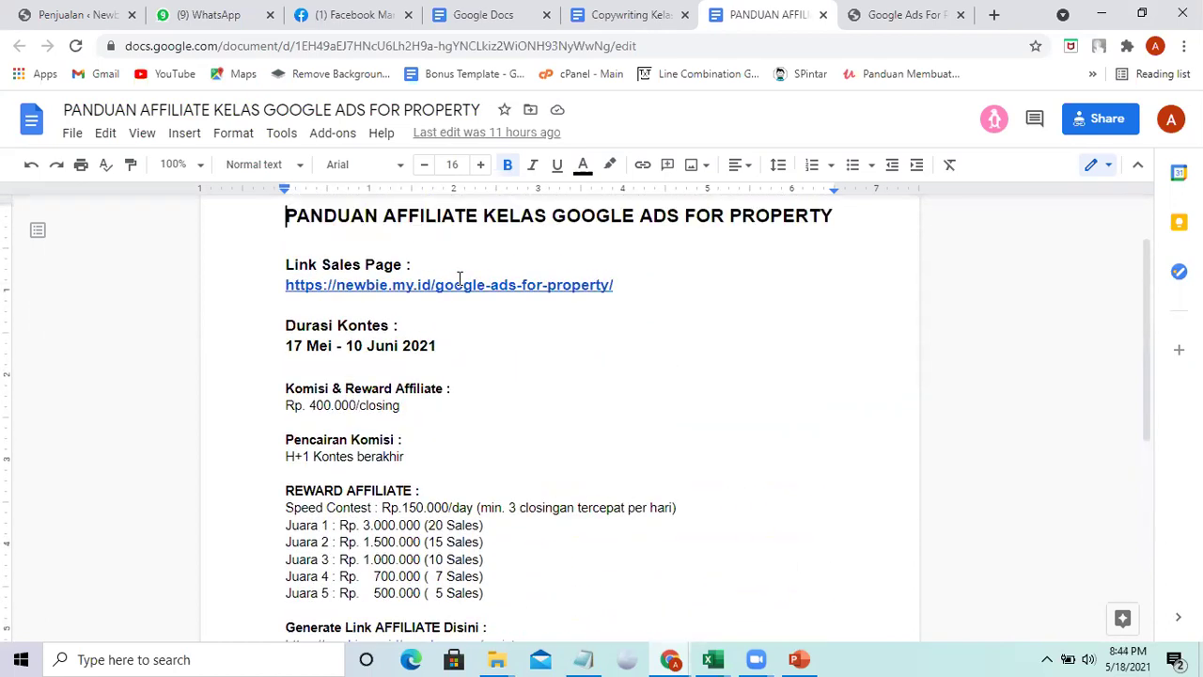